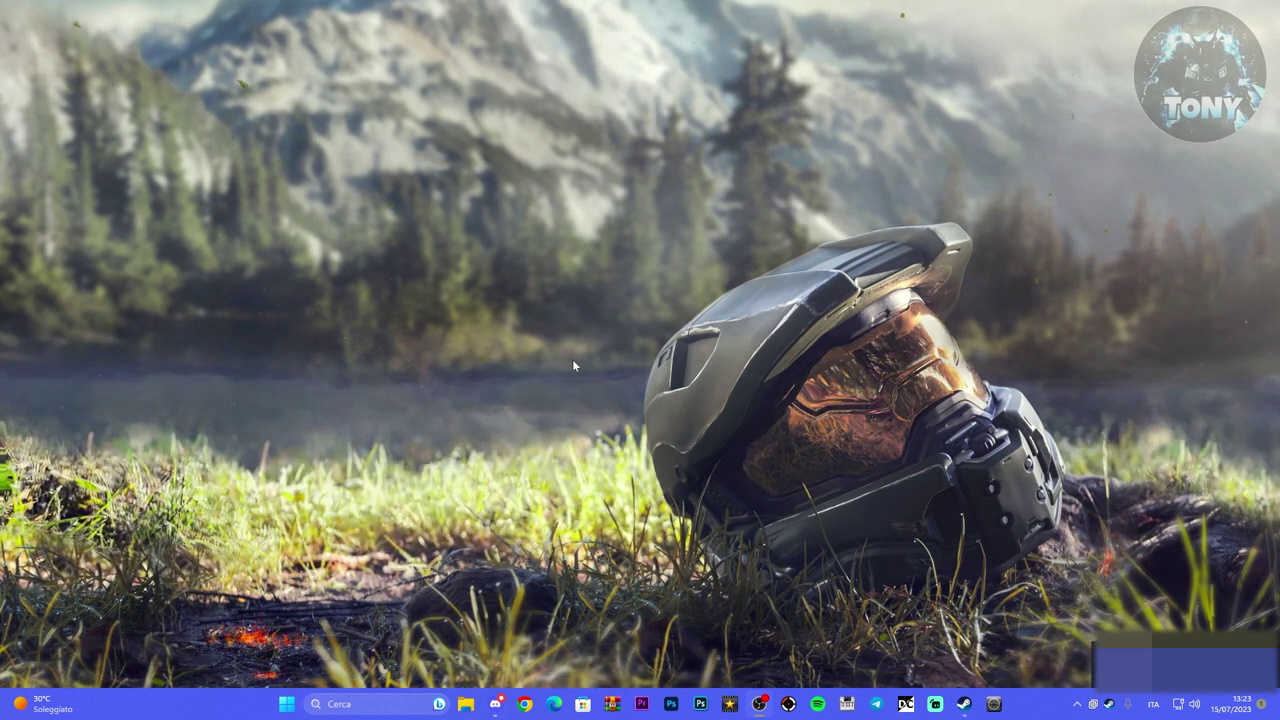
Show Avast's options for temporarily disabling its protection, and dismiss them without choosing one
click(1077, 704)
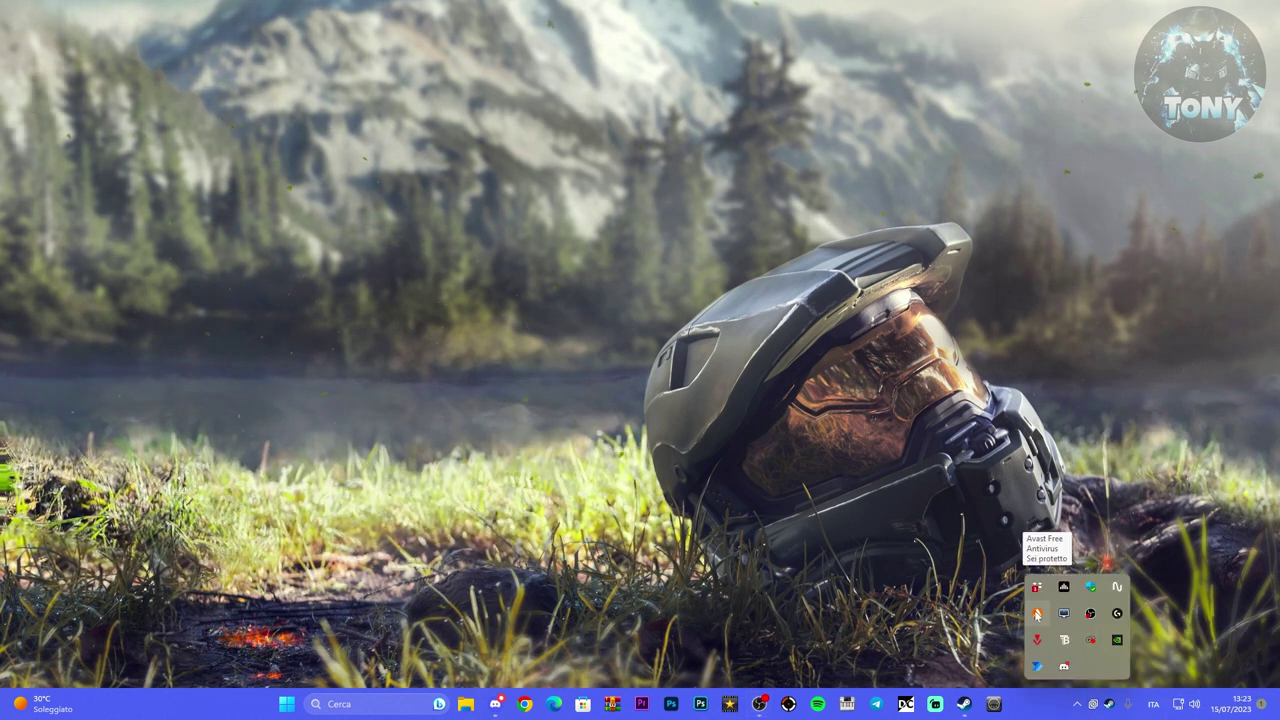
right_click(1037, 612)
mouse_move(1120, 517)
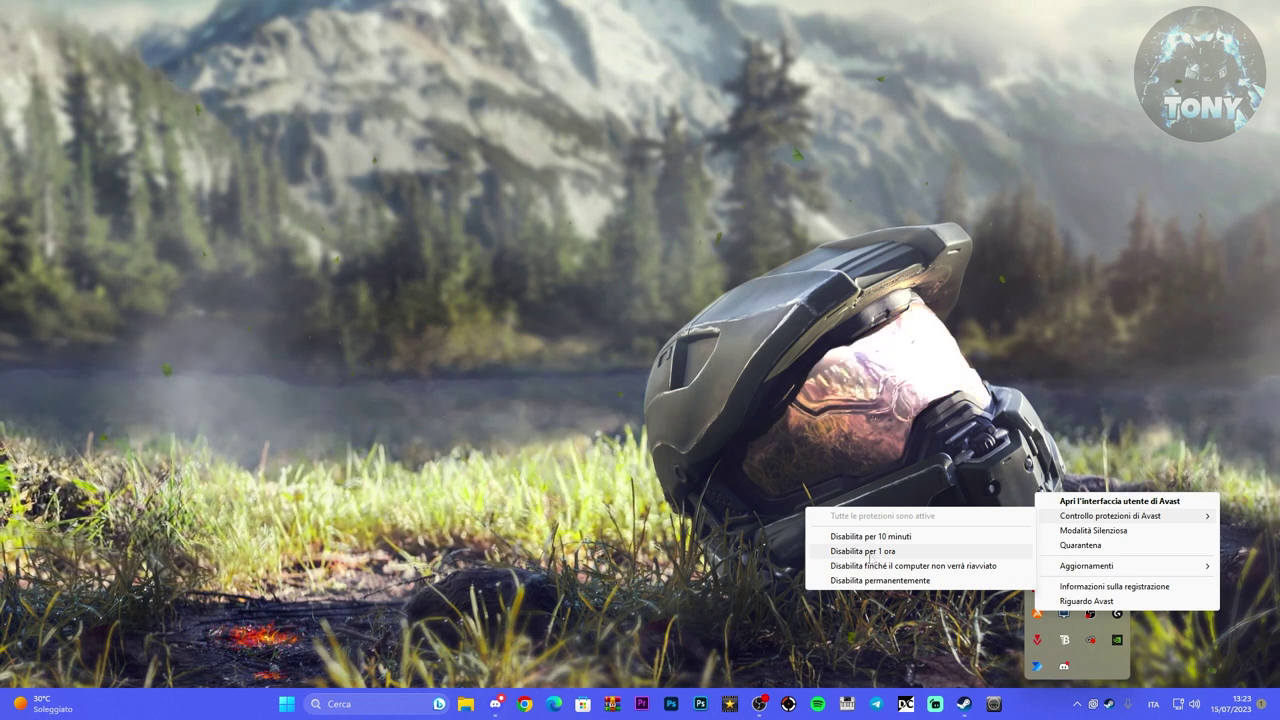
click(708, 500)
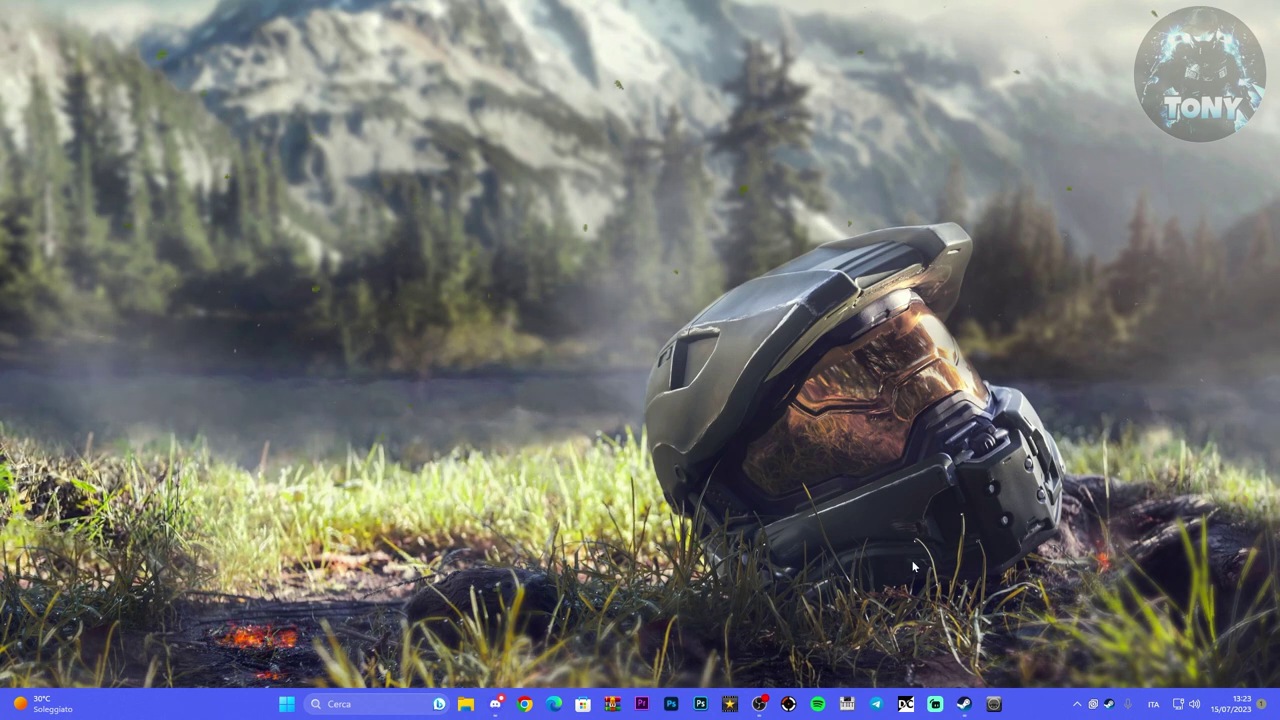
Search Windows for "windows f", open Windows Defender Firewall con sicurezza avanzata, and move its window toward the middle of the desktop
key(super+s)
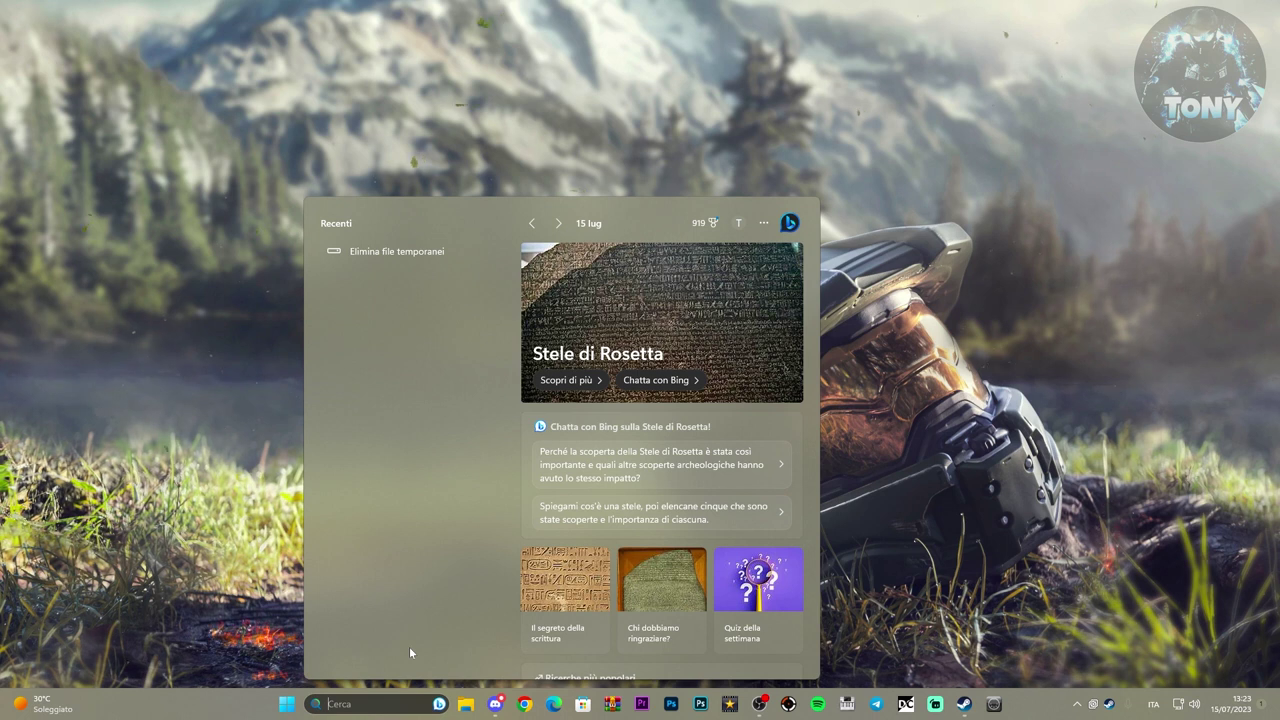
text(windows)
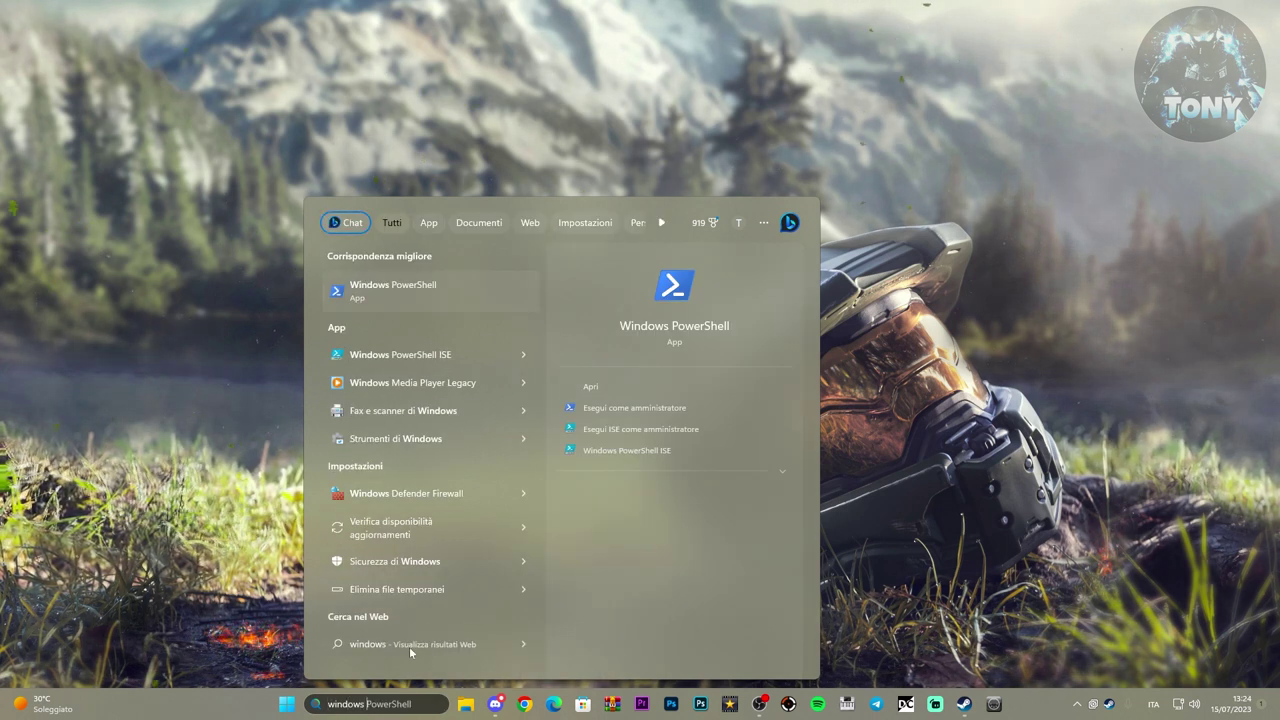
text( f)
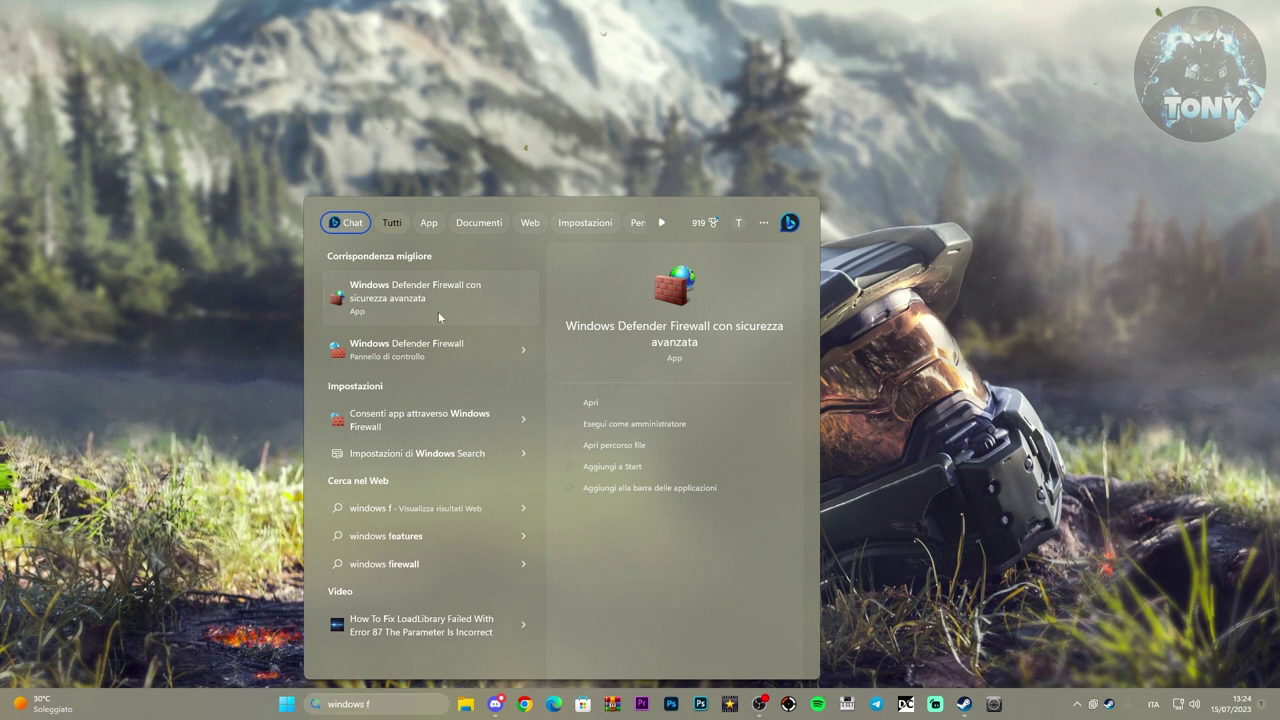
click(438, 313)
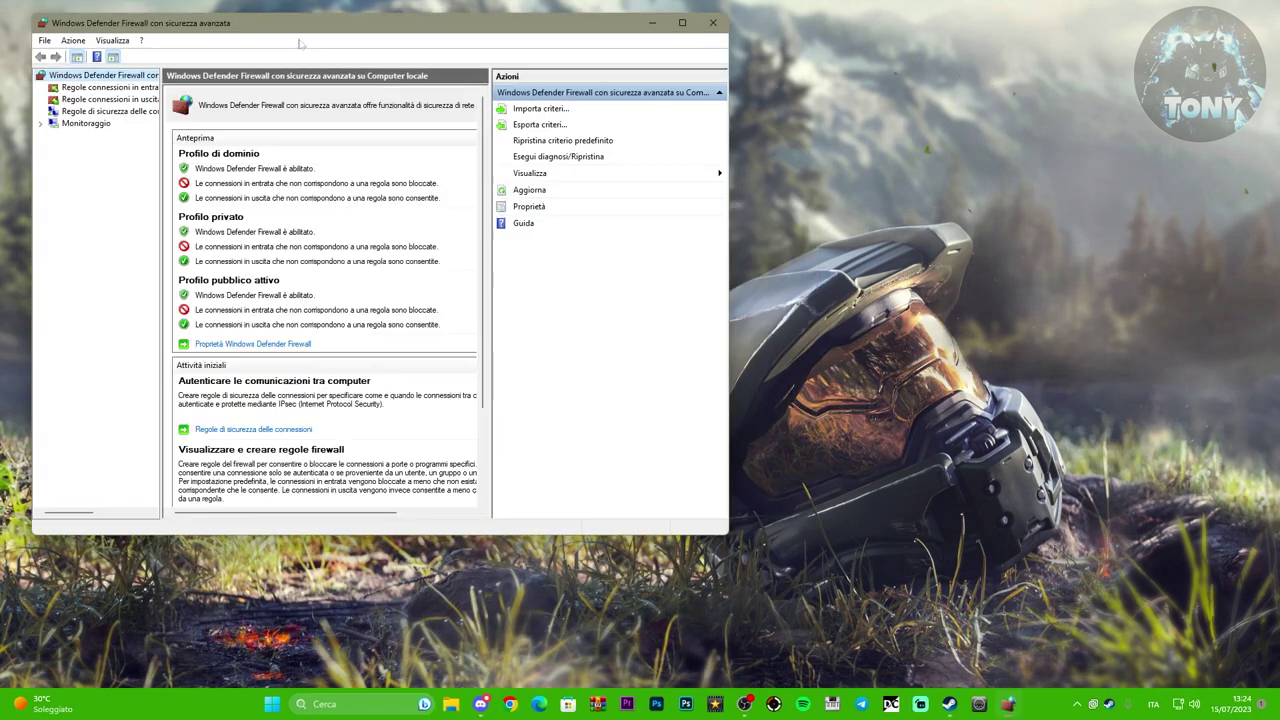
drag(306, 23, 581, 83)
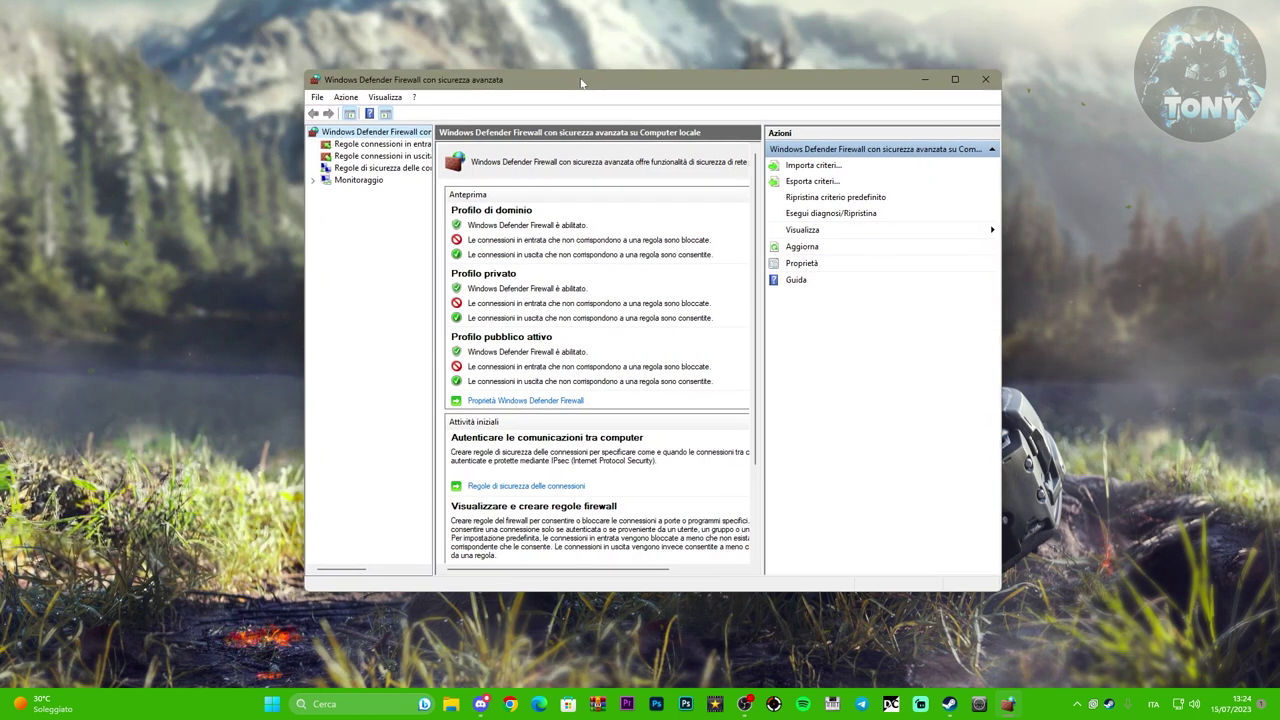
Open the firewall's properties and examine the firewall state choices for the domain profile, keeping Attivato (scelta consigliata)
click(346, 98)
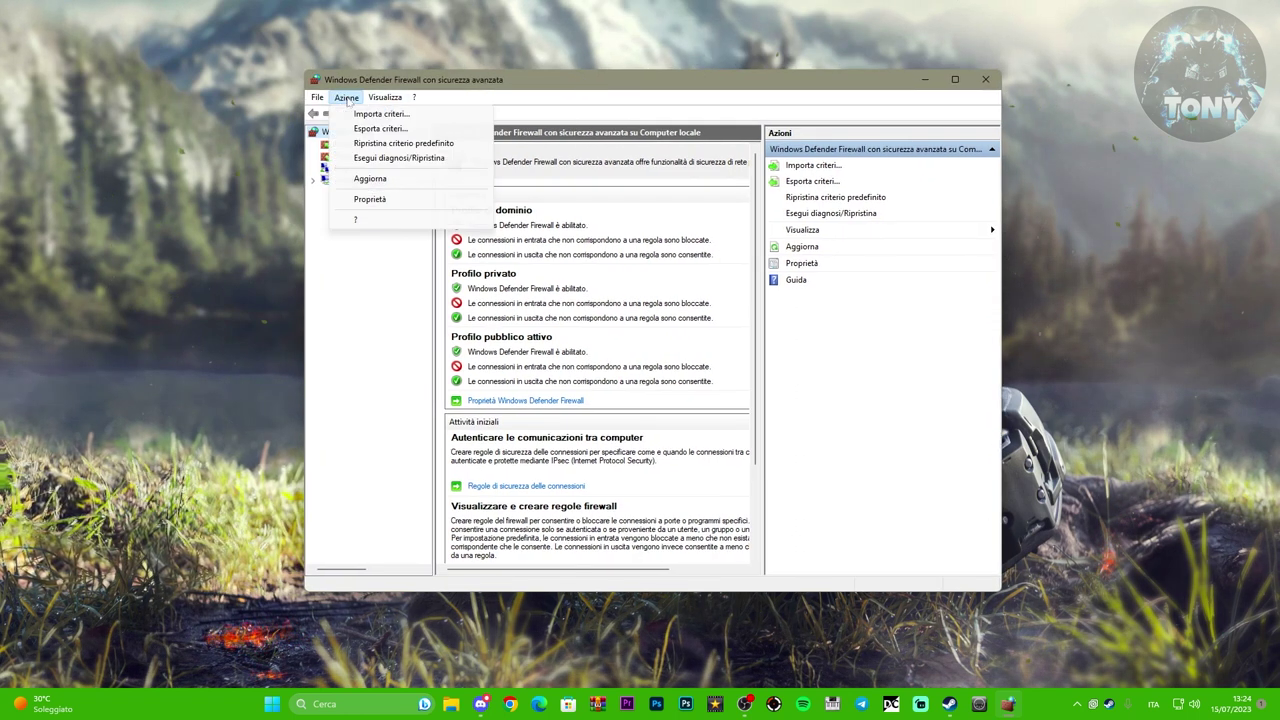
click(370, 199)
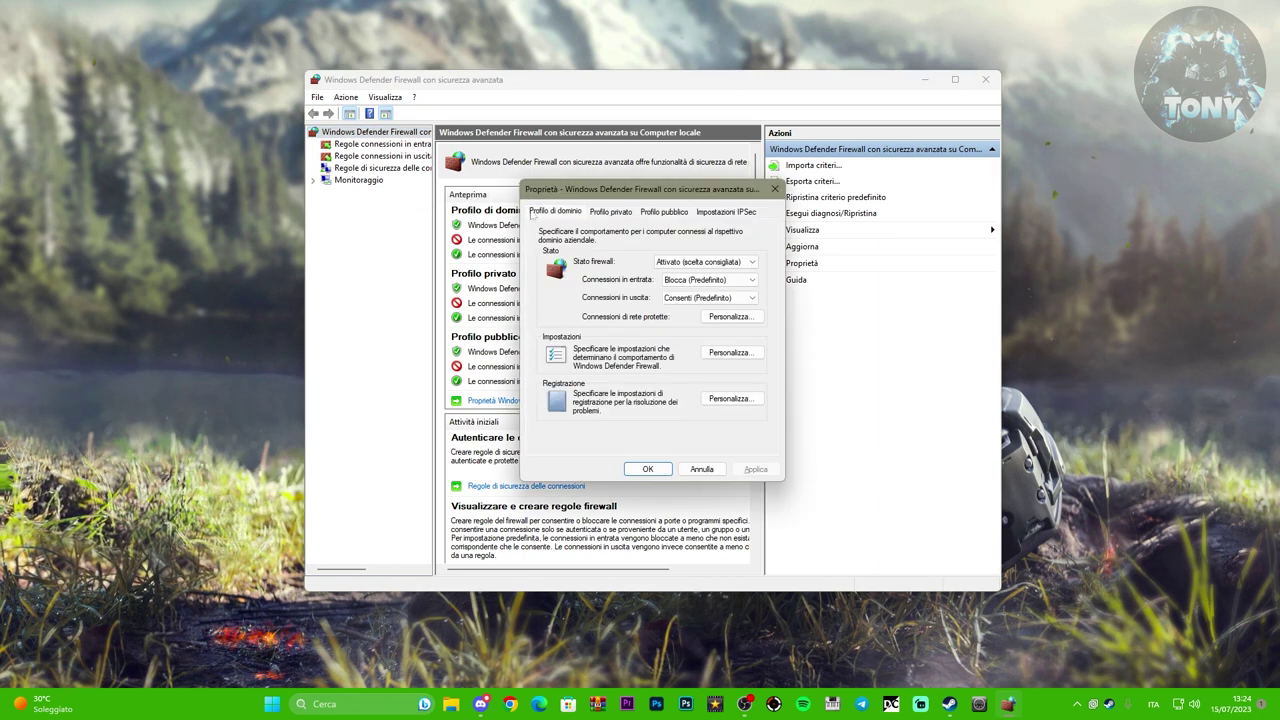
click(603, 214)
click(548, 213)
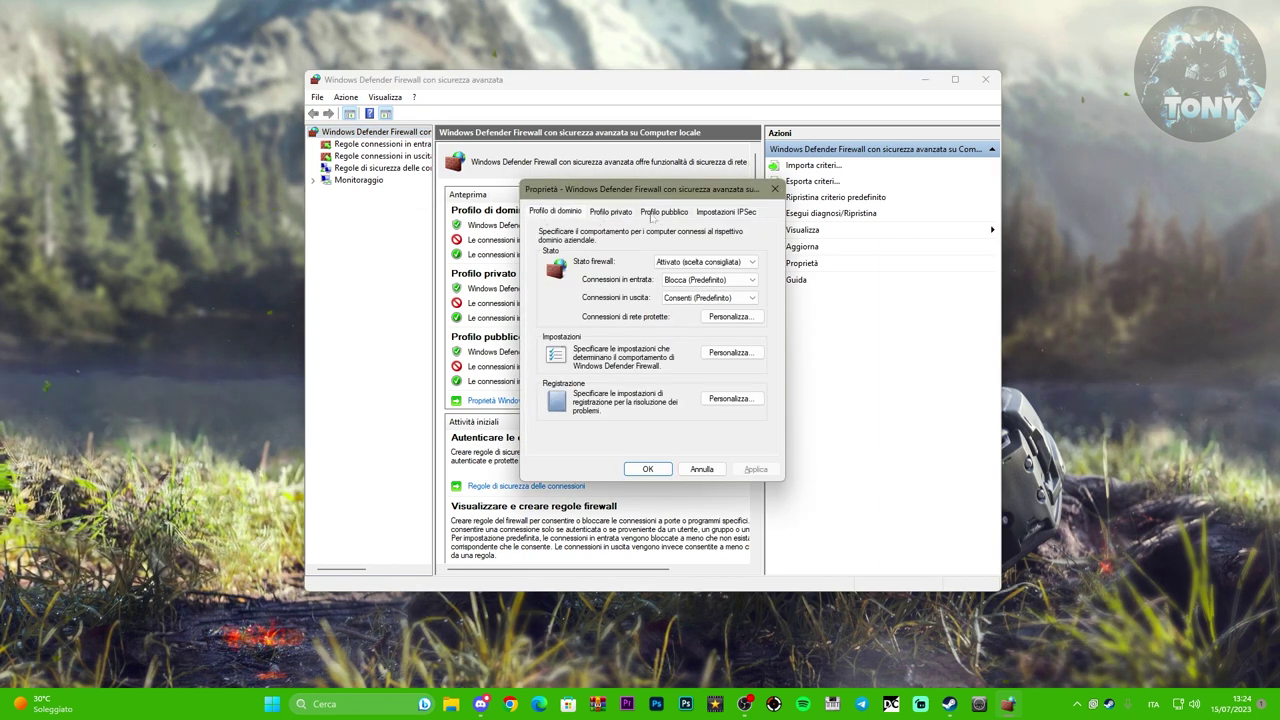
click(705, 262)
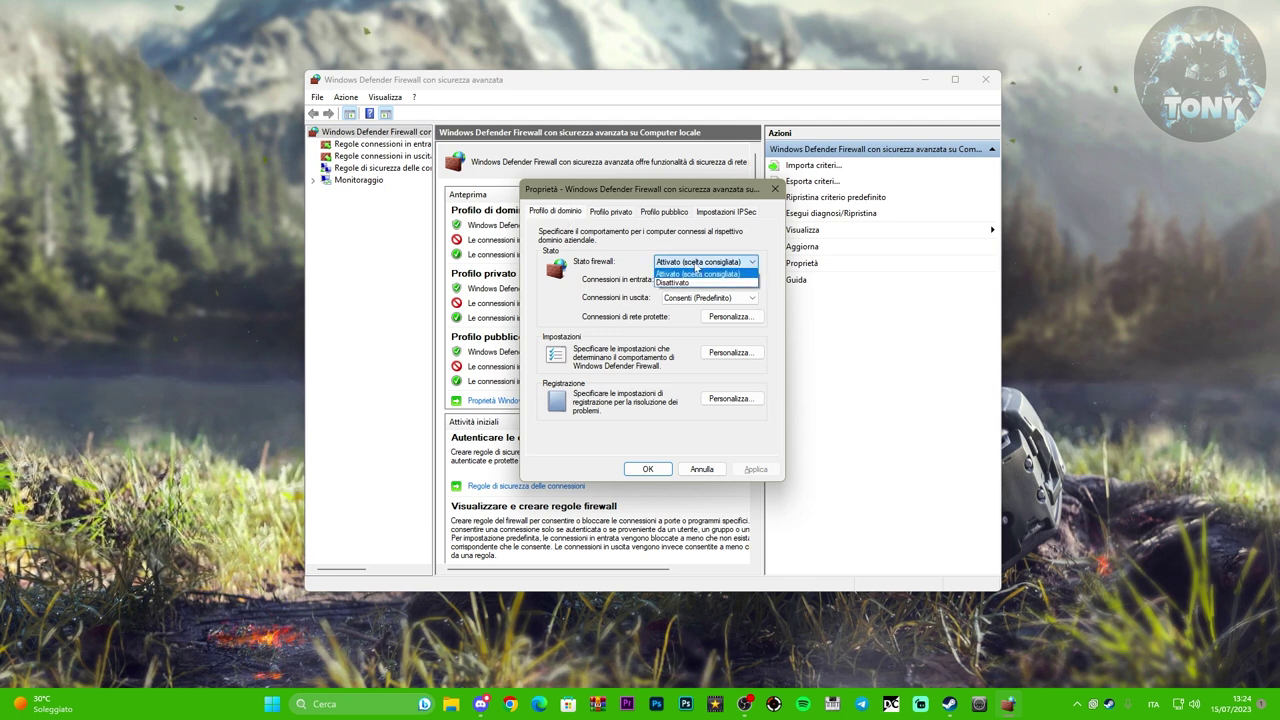
click(697, 274)
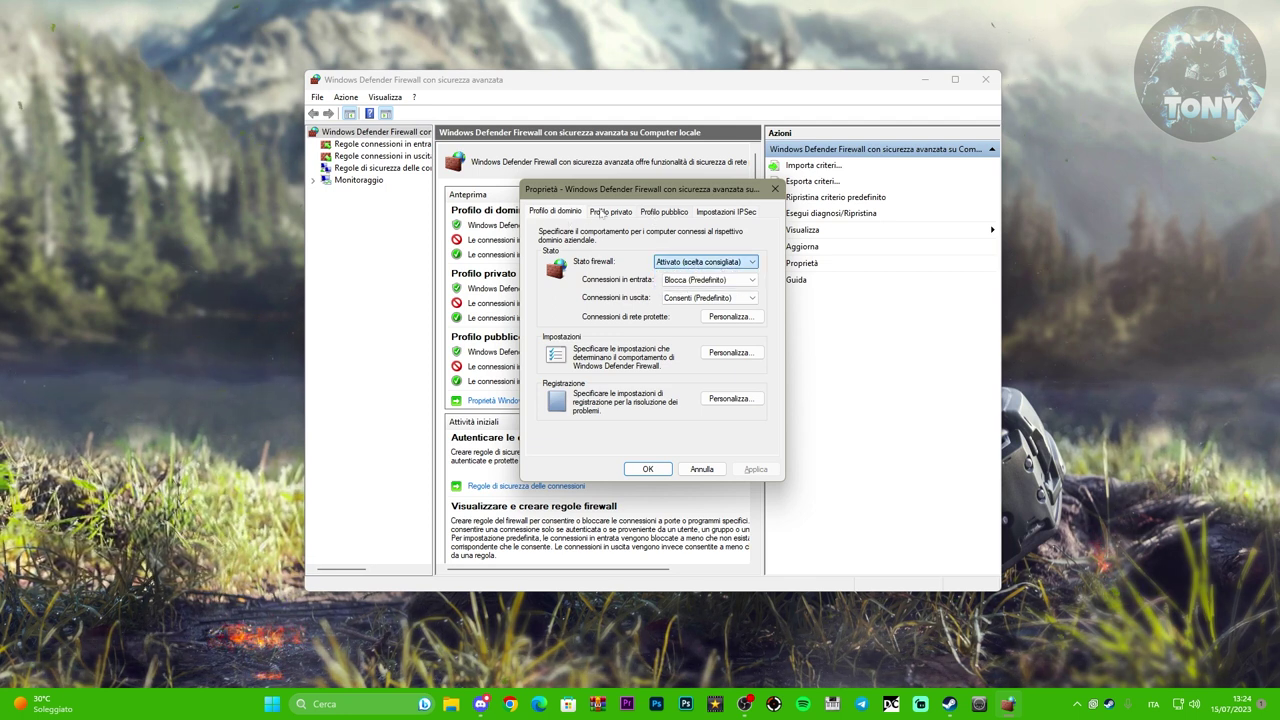
Examine the firewall state choices for the private profile, and close the properties and the firewall console
click(603, 213)
click(667, 262)
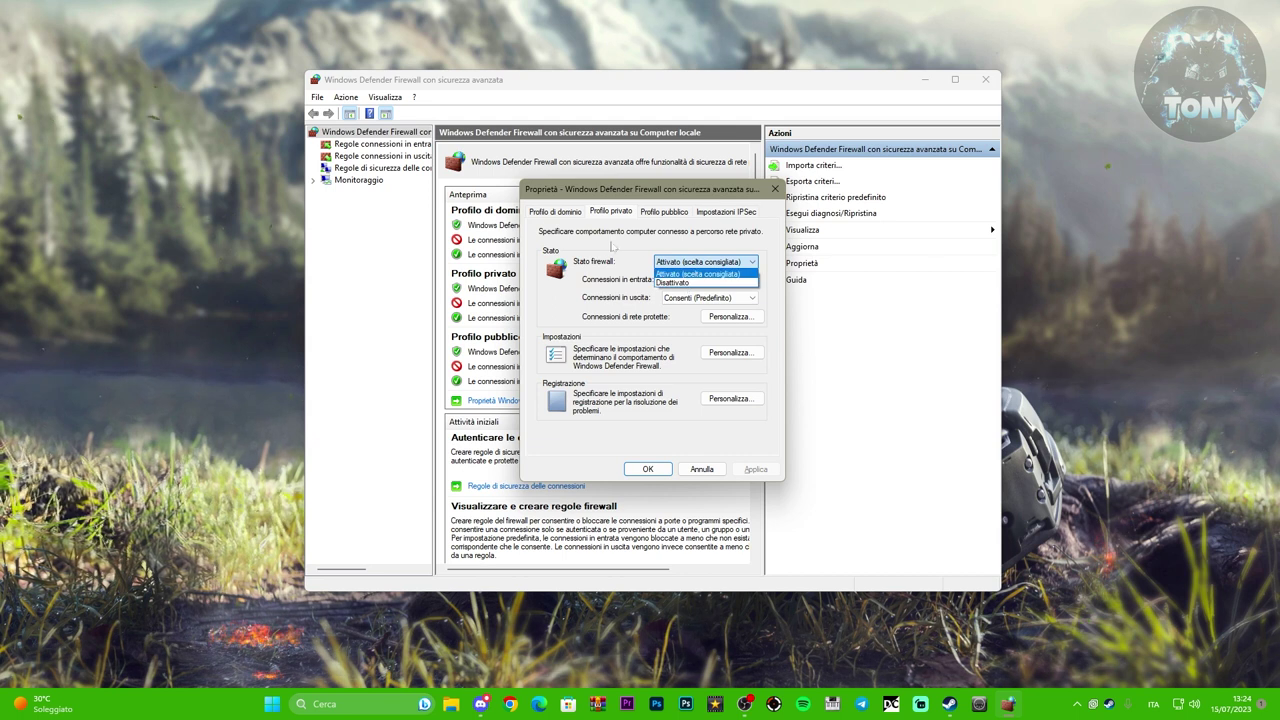
click(732, 464)
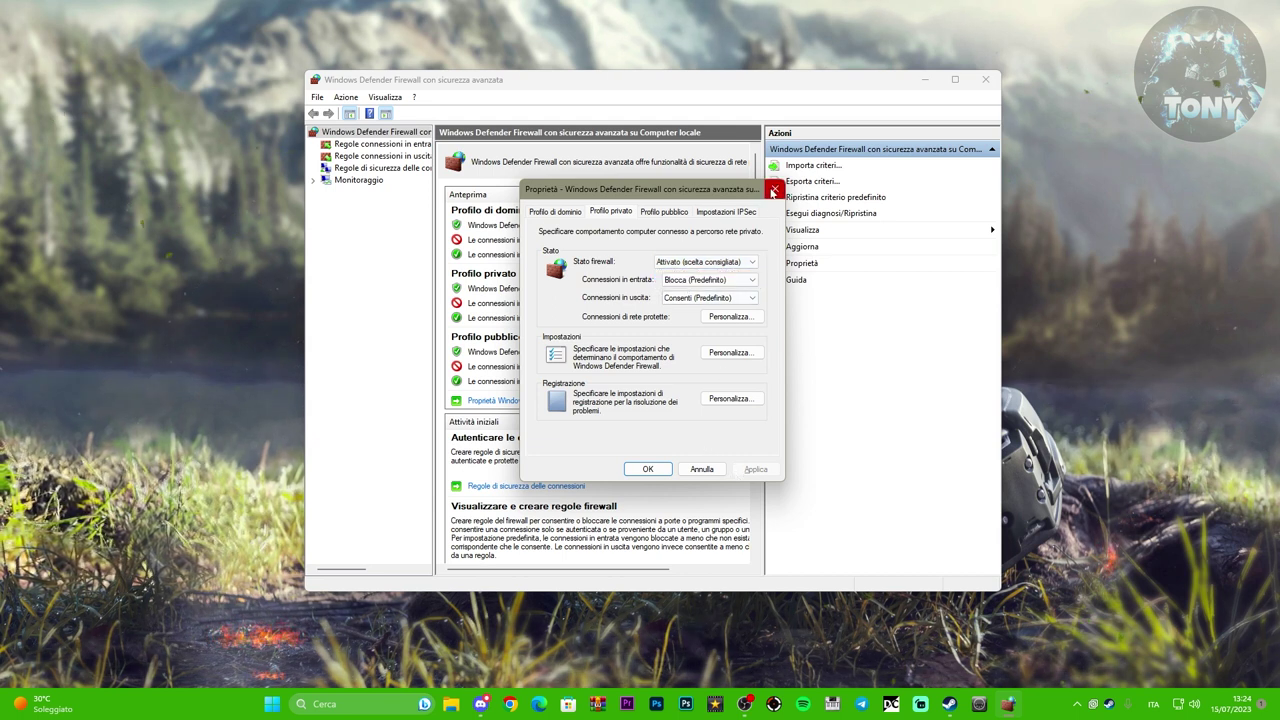
click(648, 470)
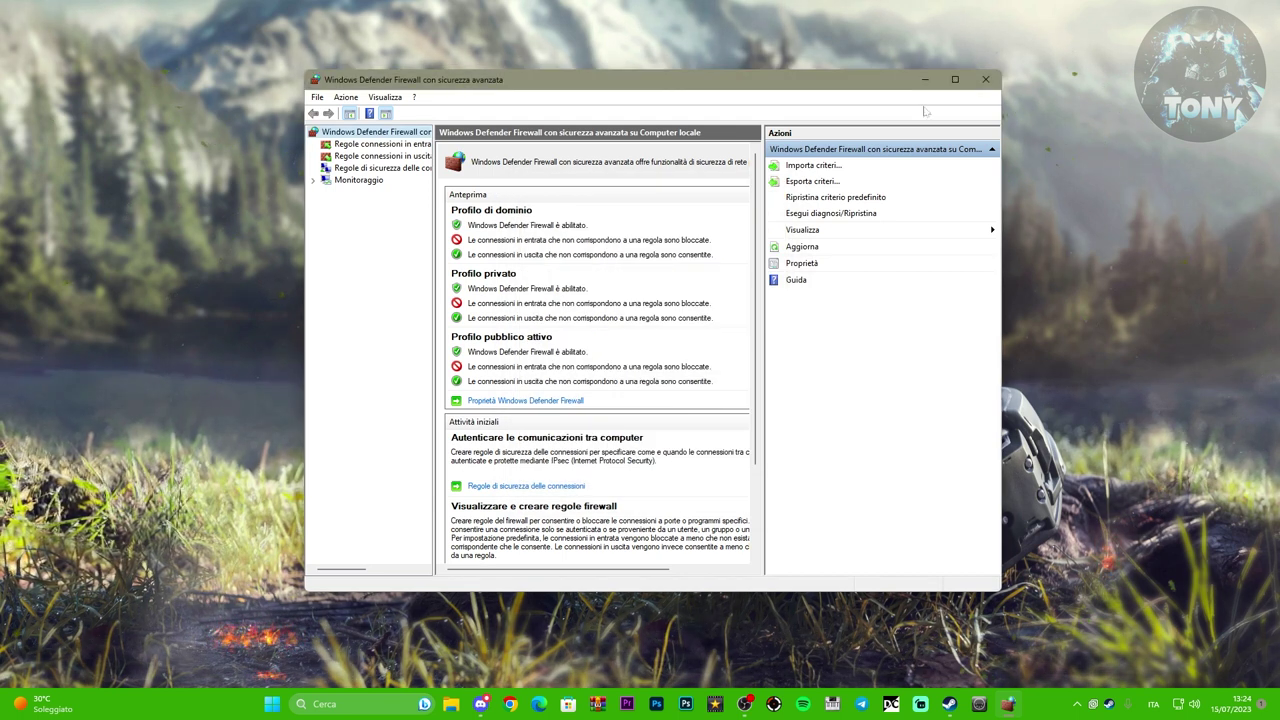
click(986, 80)
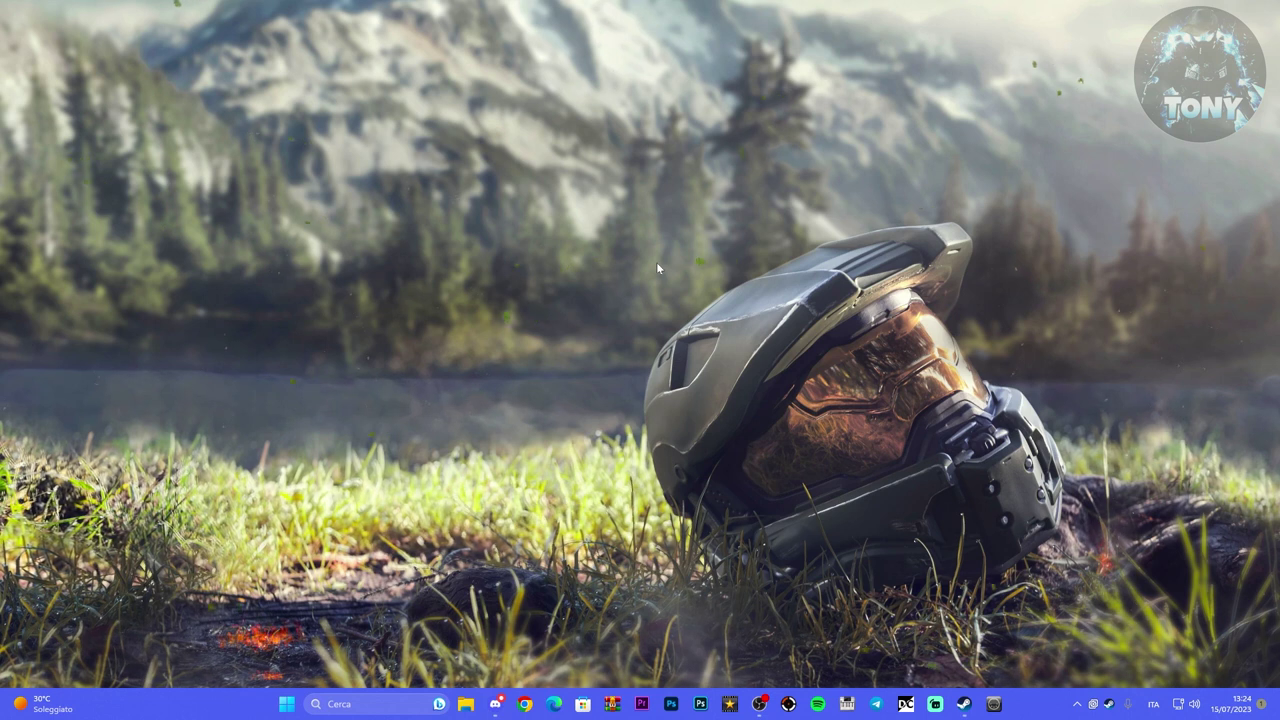
key(super+r)
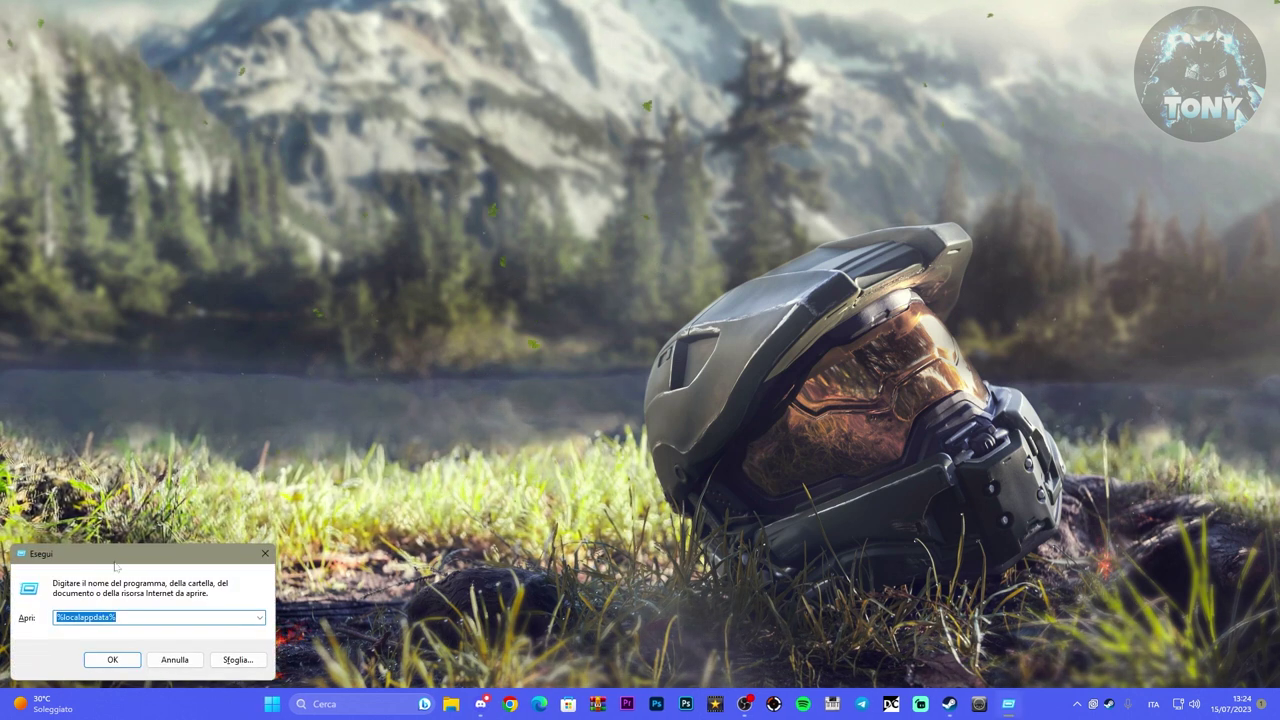
drag(114, 561, 484, 331)
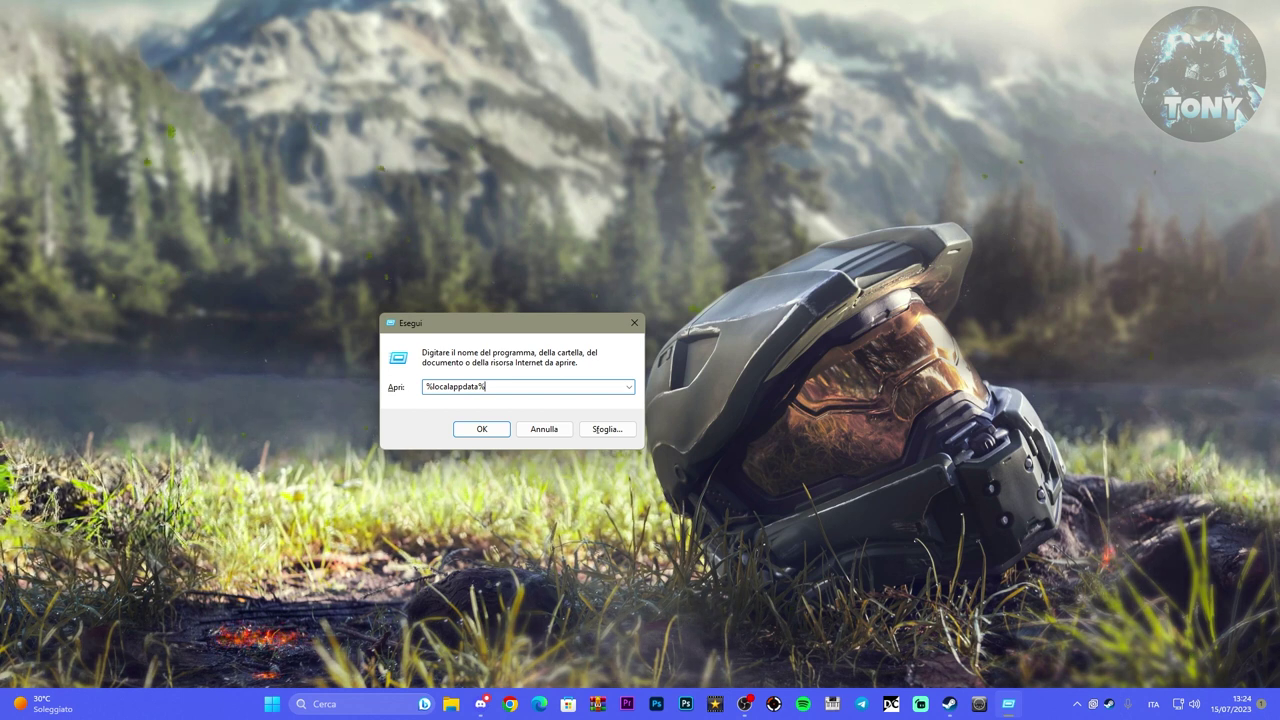
click(633, 323)
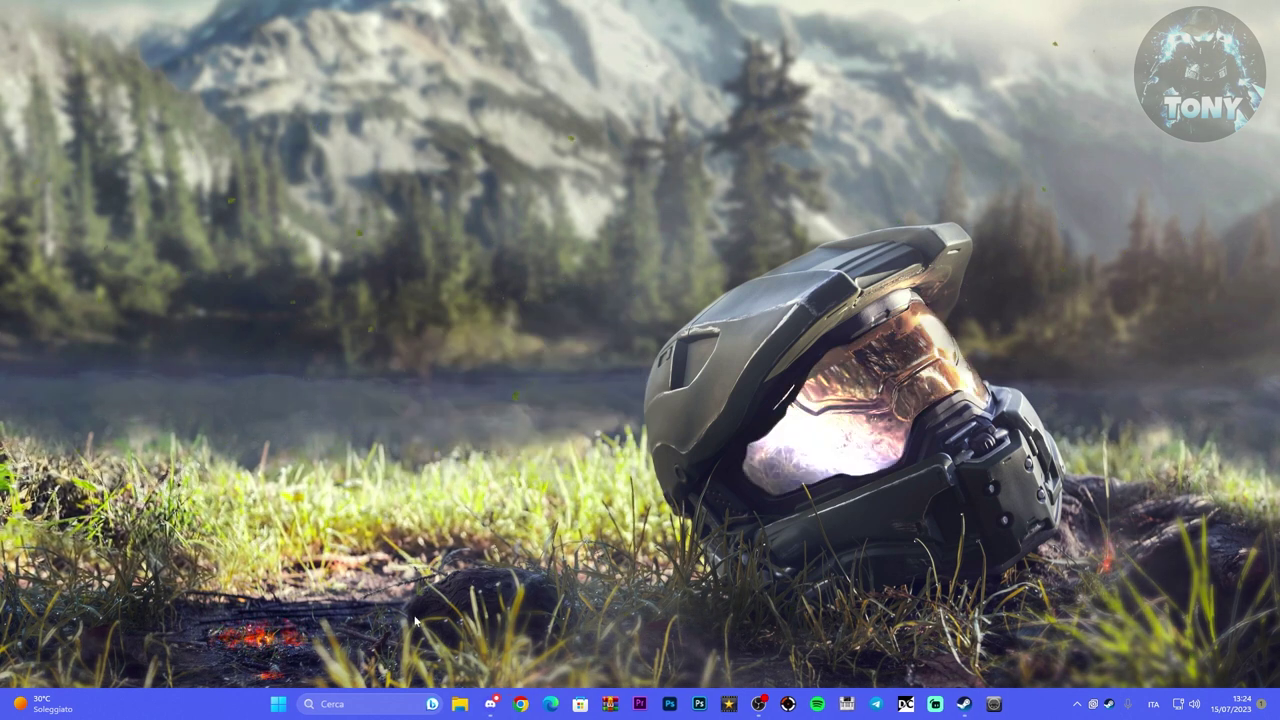
Find the Esegui app through Windows search, use it to open %localappdata%, and maximize the folder window
click(359, 707)
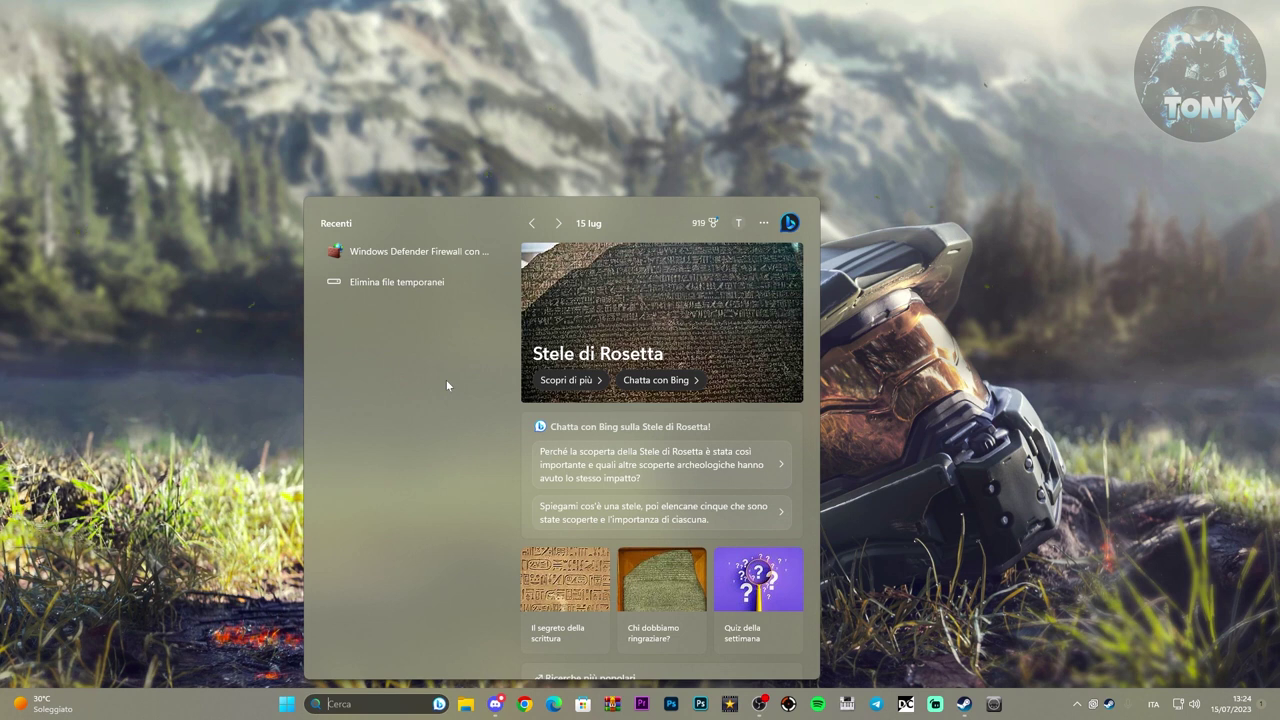
text(esegui)
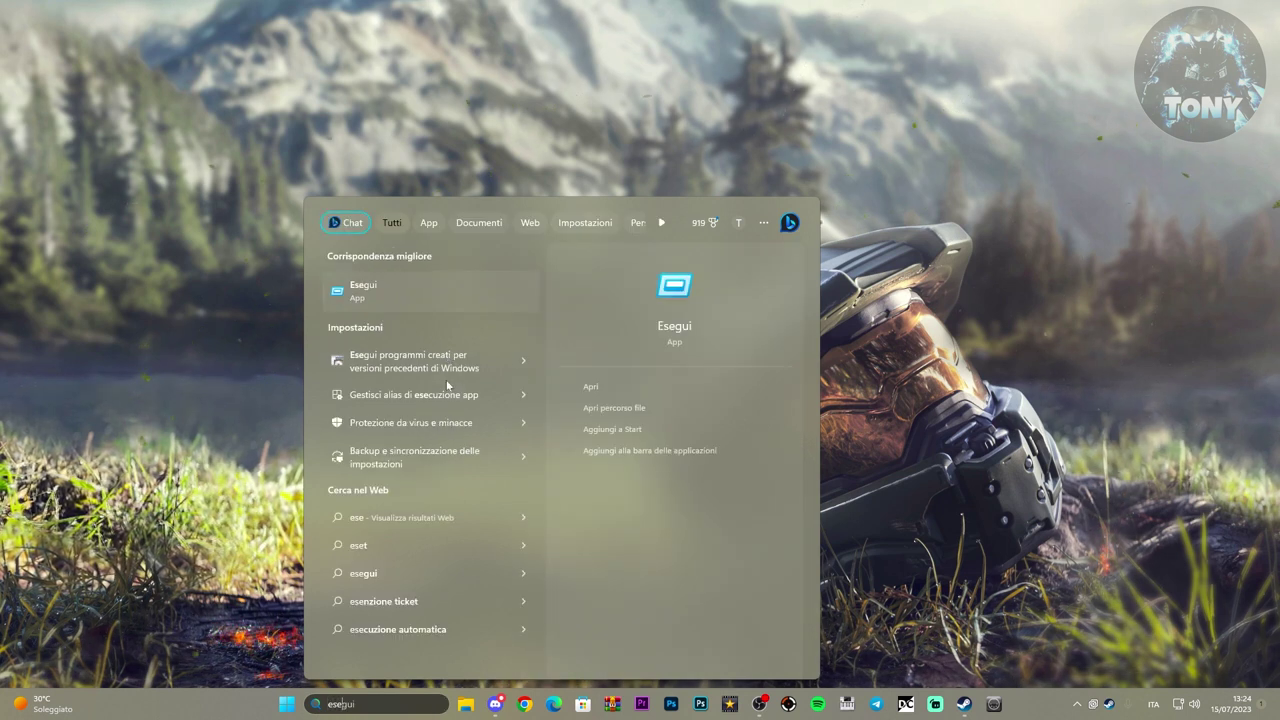
click(420, 297)
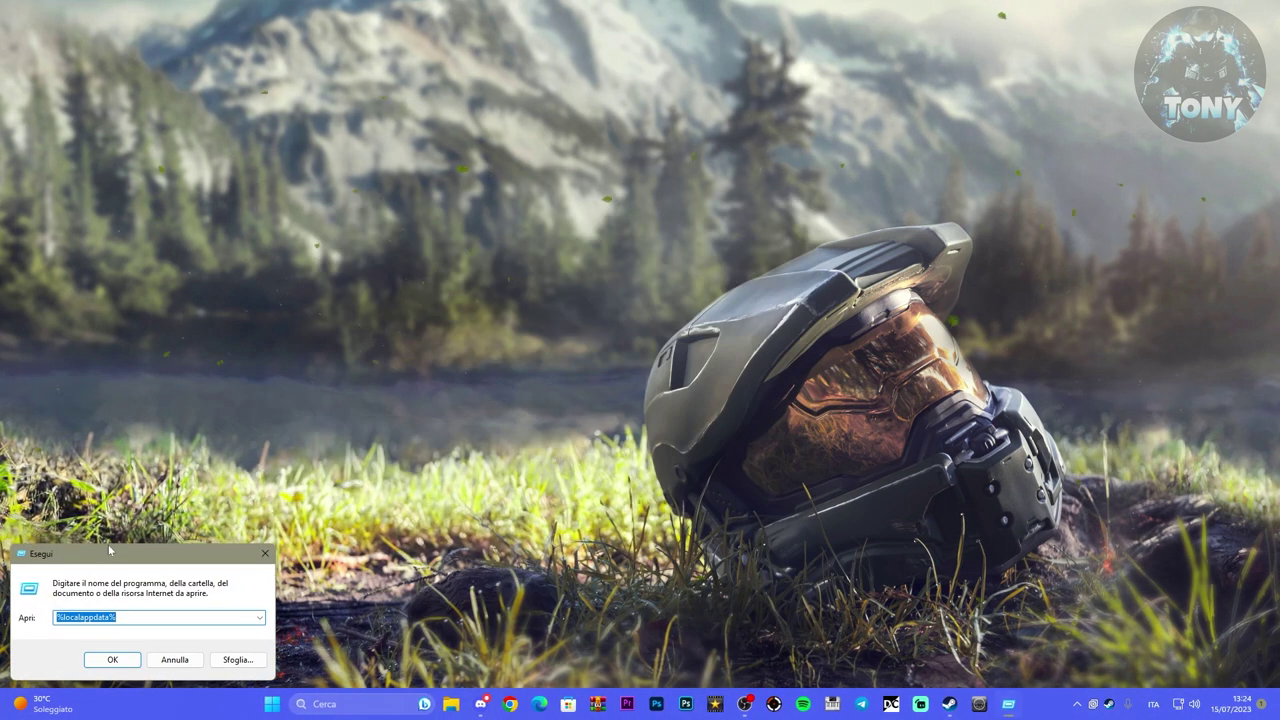
drag(110, 550, 518, 347)
click(511, 412)
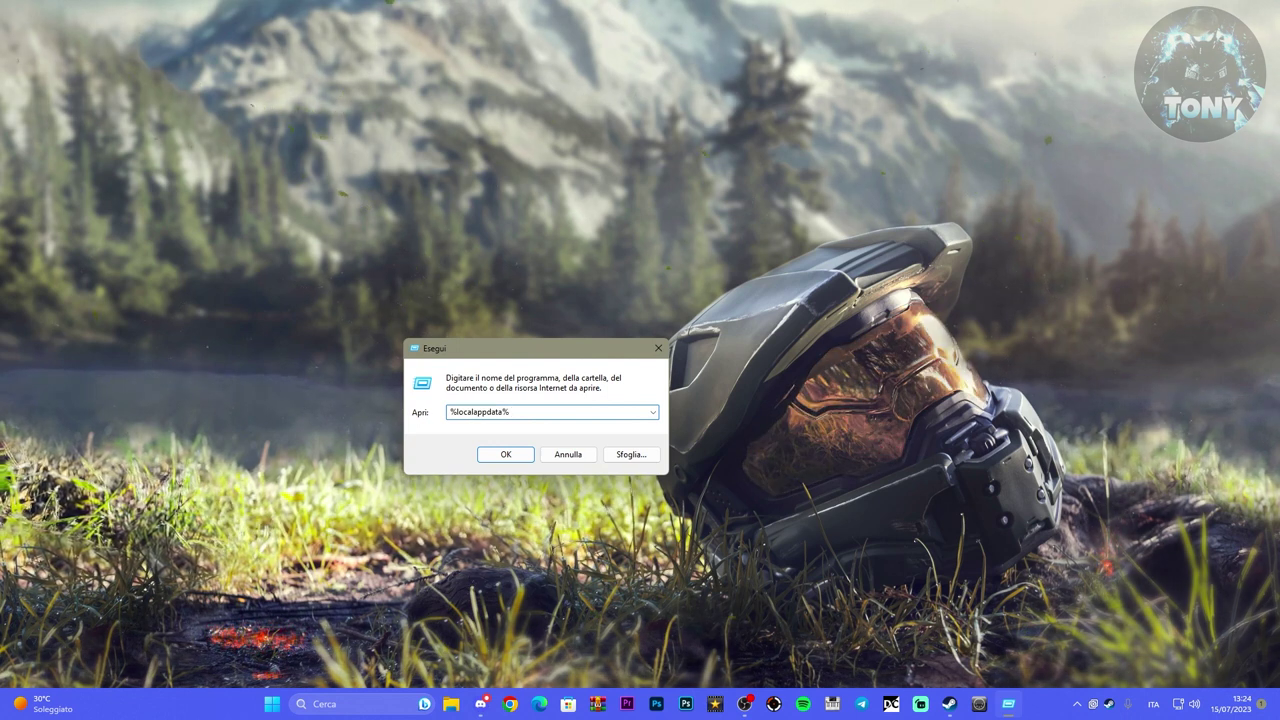
click(500, 454)
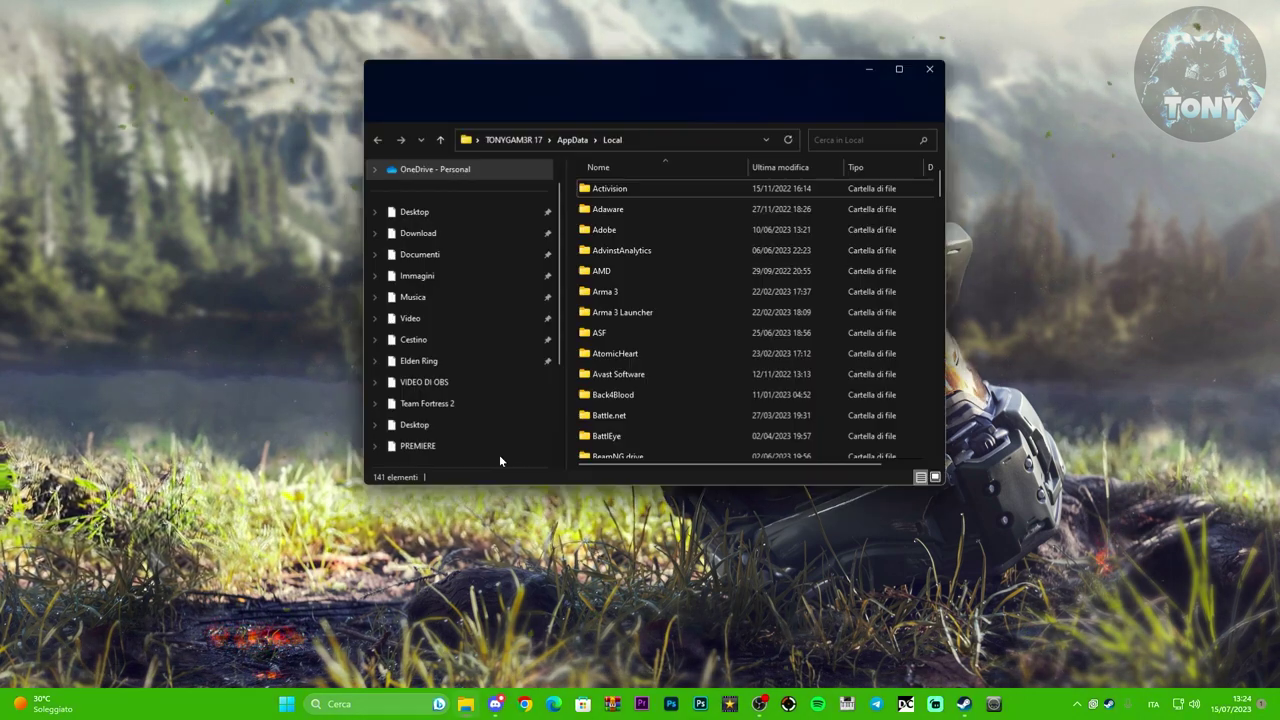
click(897, 68)
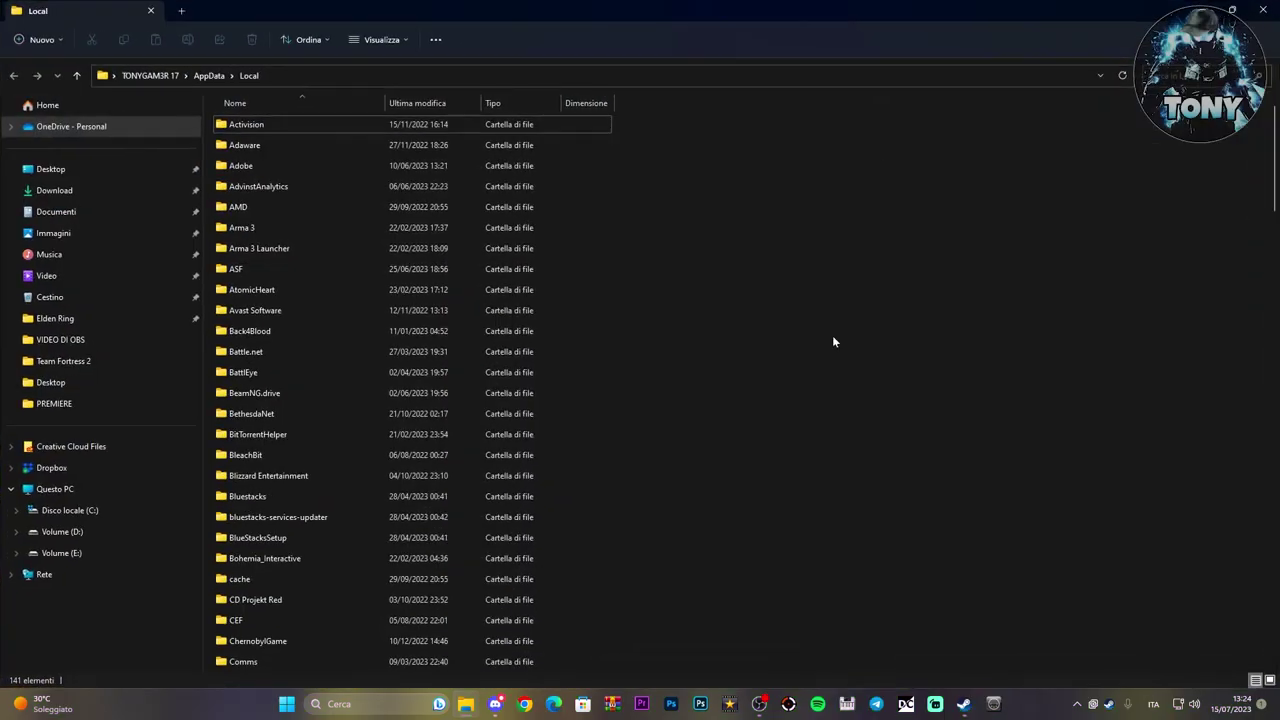
Check the contents of the EADesktop folder in AppData\Local and delete that folder
scroll(867, 384, down, 9)
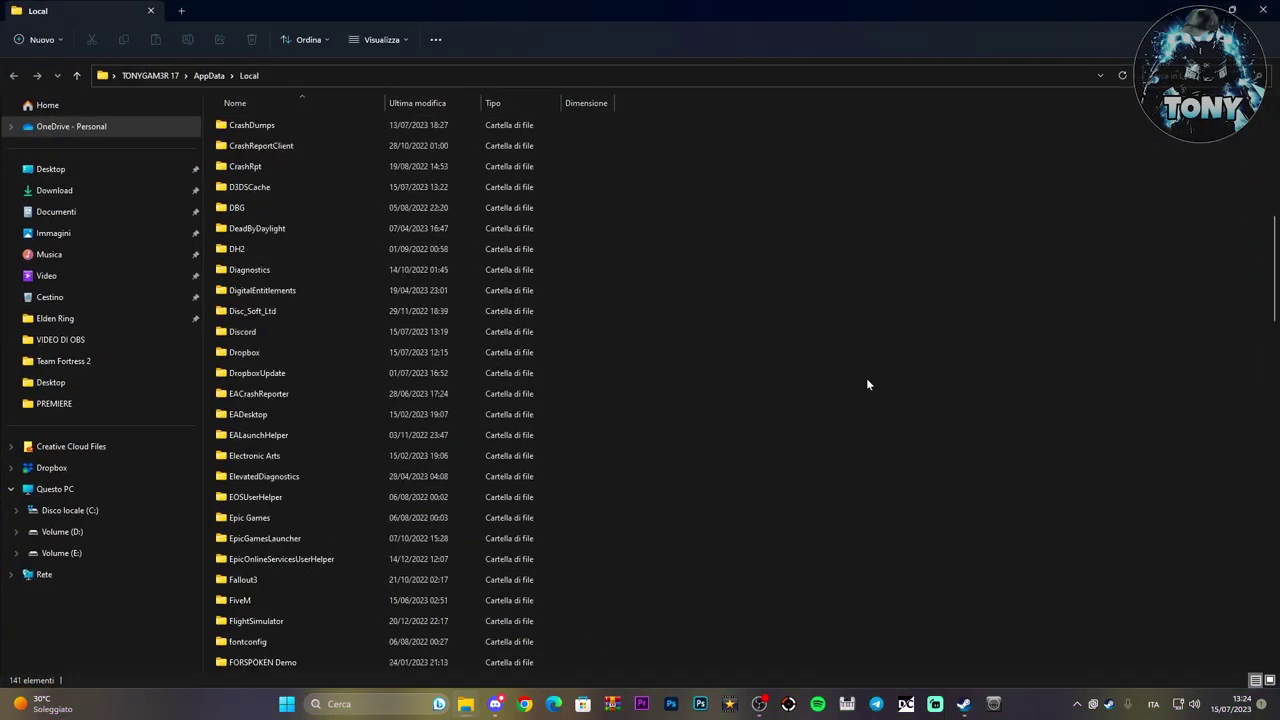
click(291, 421)
double_click(305, 422)
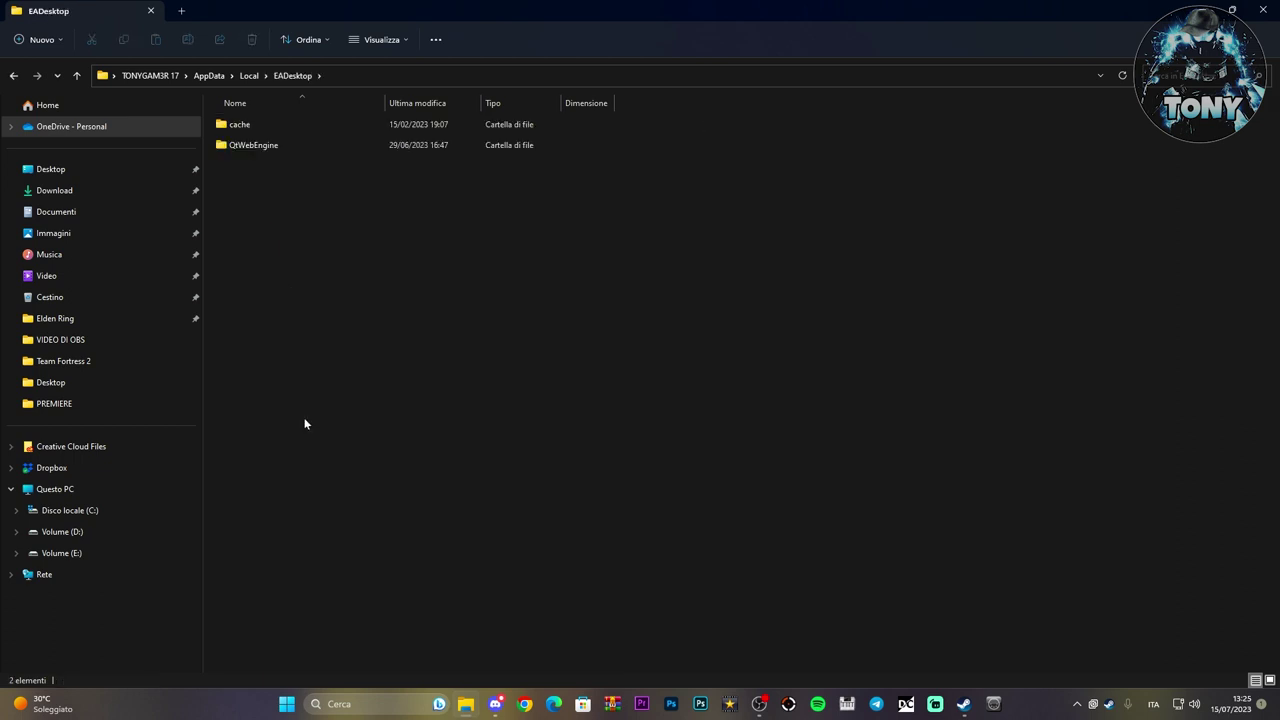
click(14, 77)
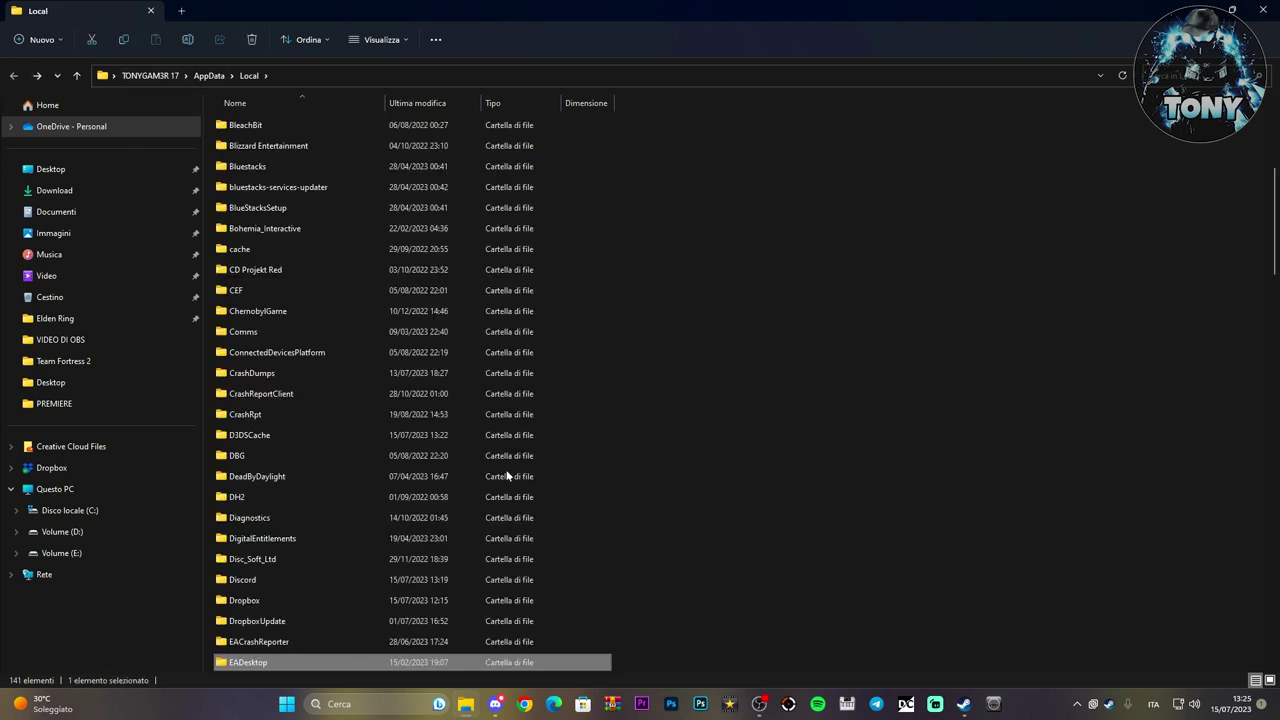
scroll(575, 331, down, 7)
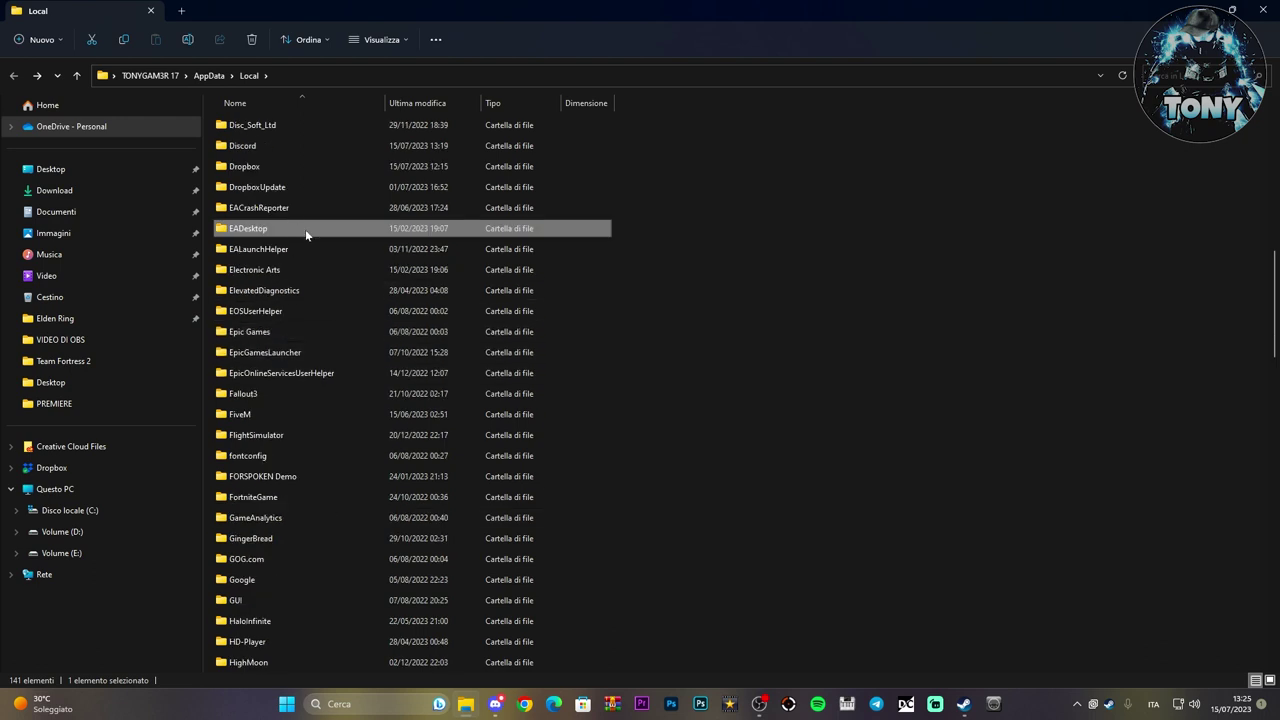
key(Delete)
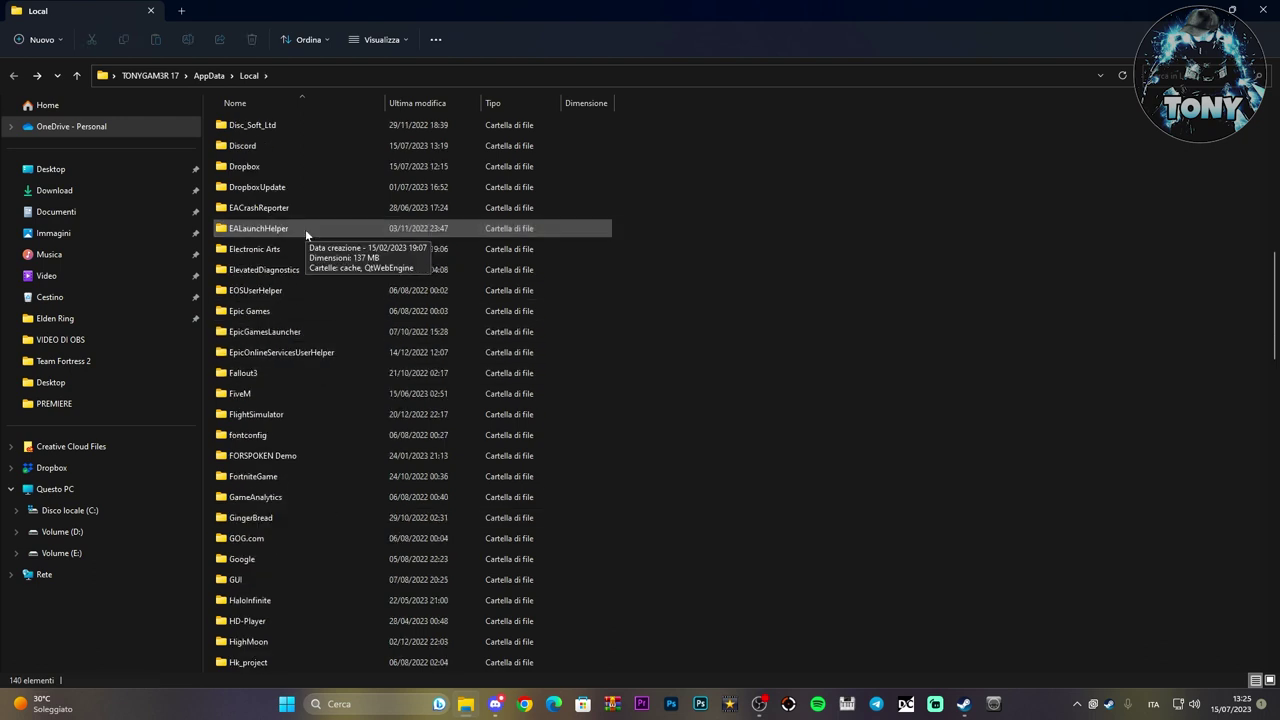
Delete the Electronic Arts and Origin folders from AppData\Local
click(318, 252)
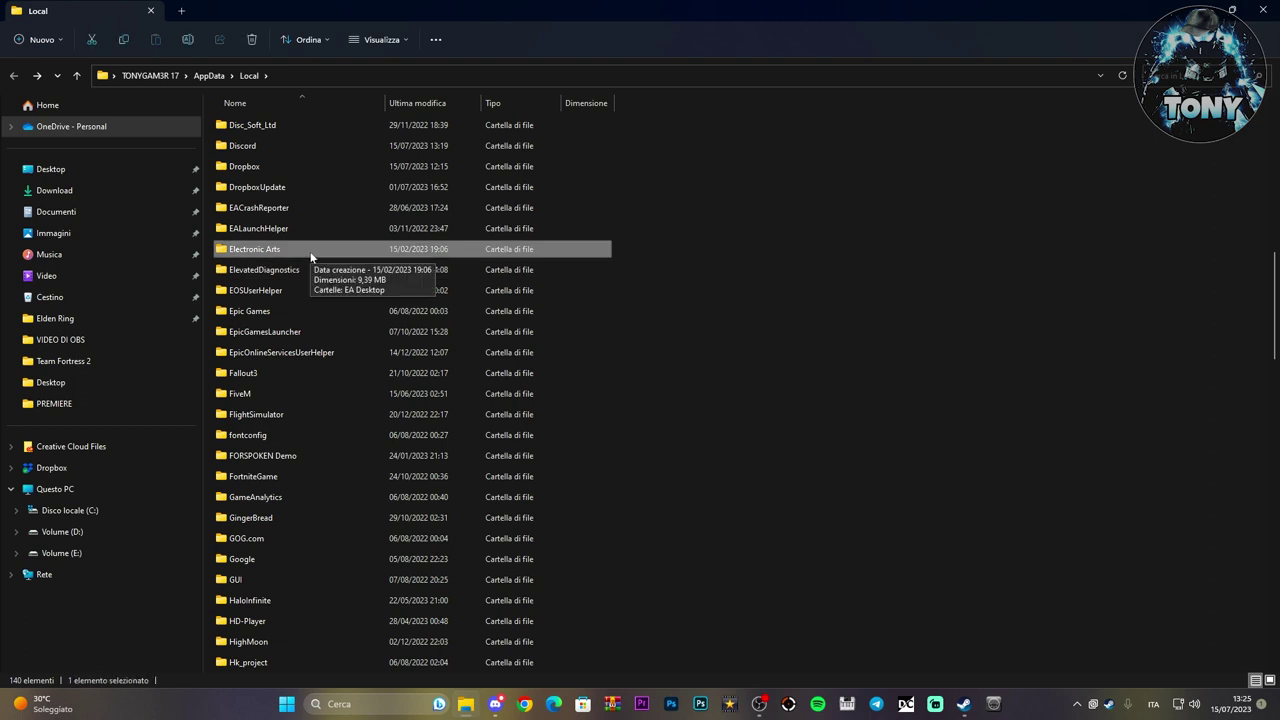
key(Delete)
scroll(341, 298, down, 5)
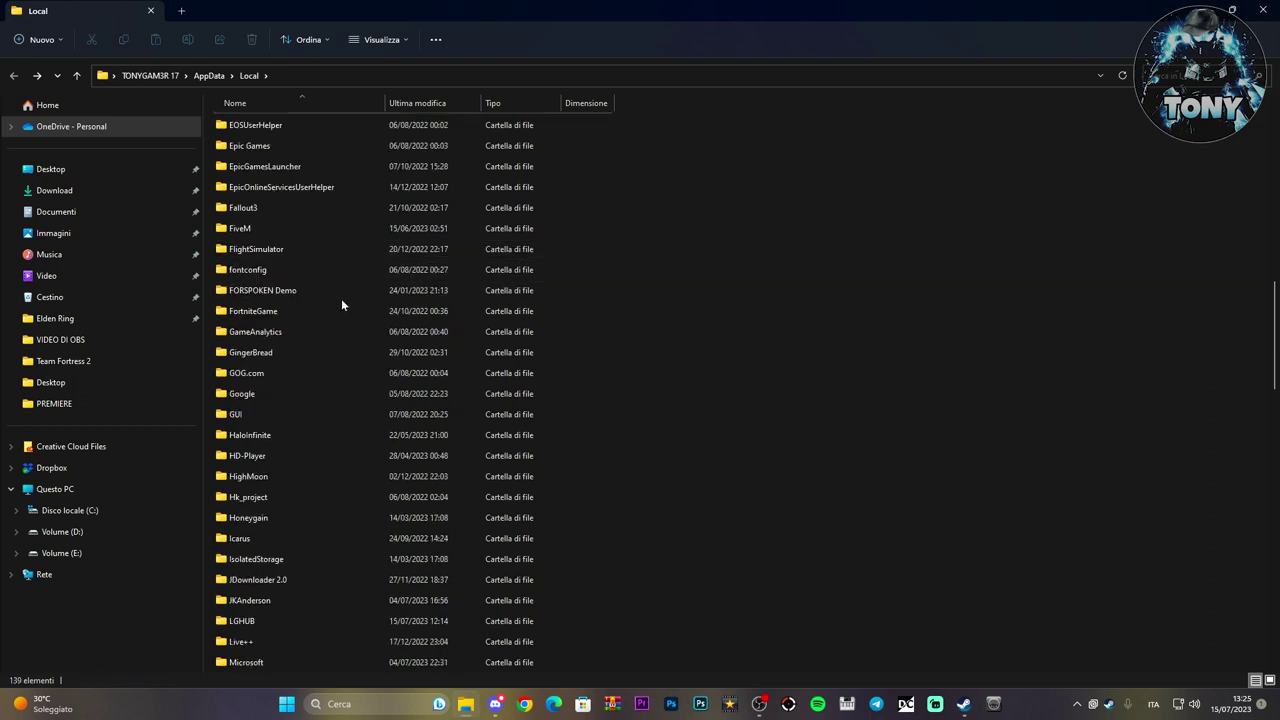
scroll(341, 305, down, 7)
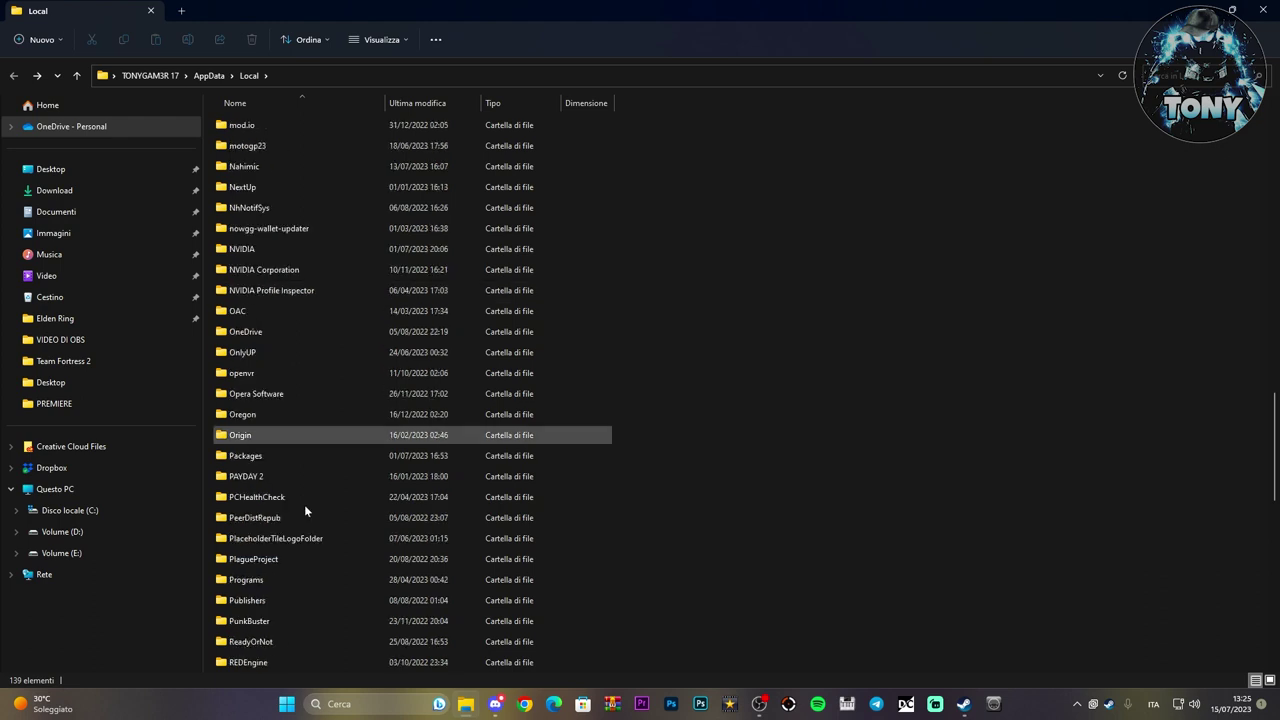
click(276, 437)
key(Delete)
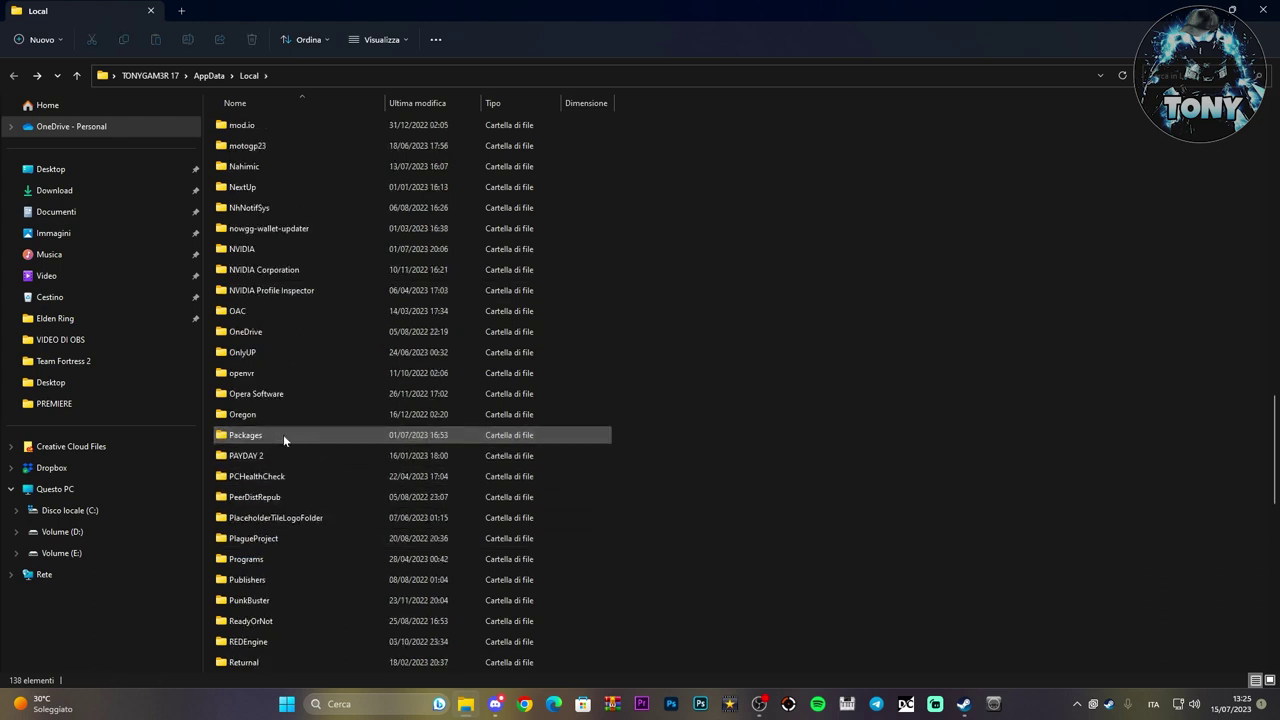
Exit the running Steam client and delete the Steam folder from AppData\Local
scroll(283, 437, down, 5)
scroll(284, 439, down, 2)
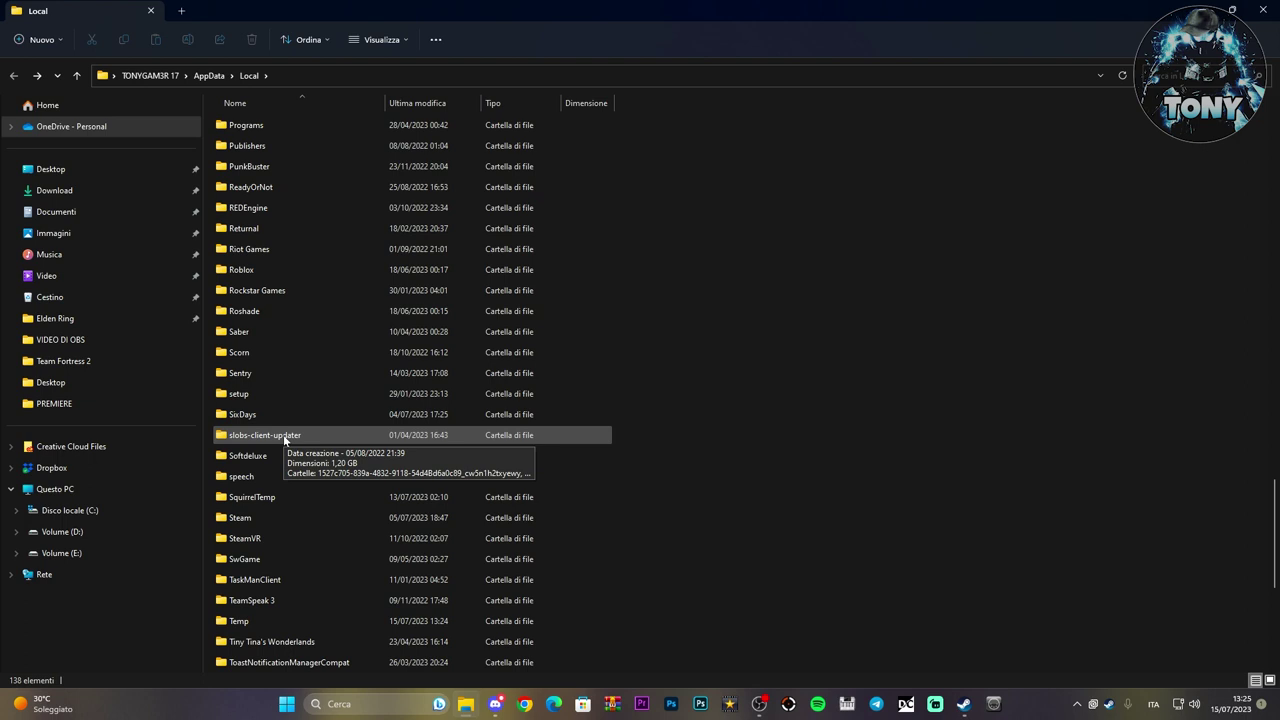
scroll(284, 440, down, 2)
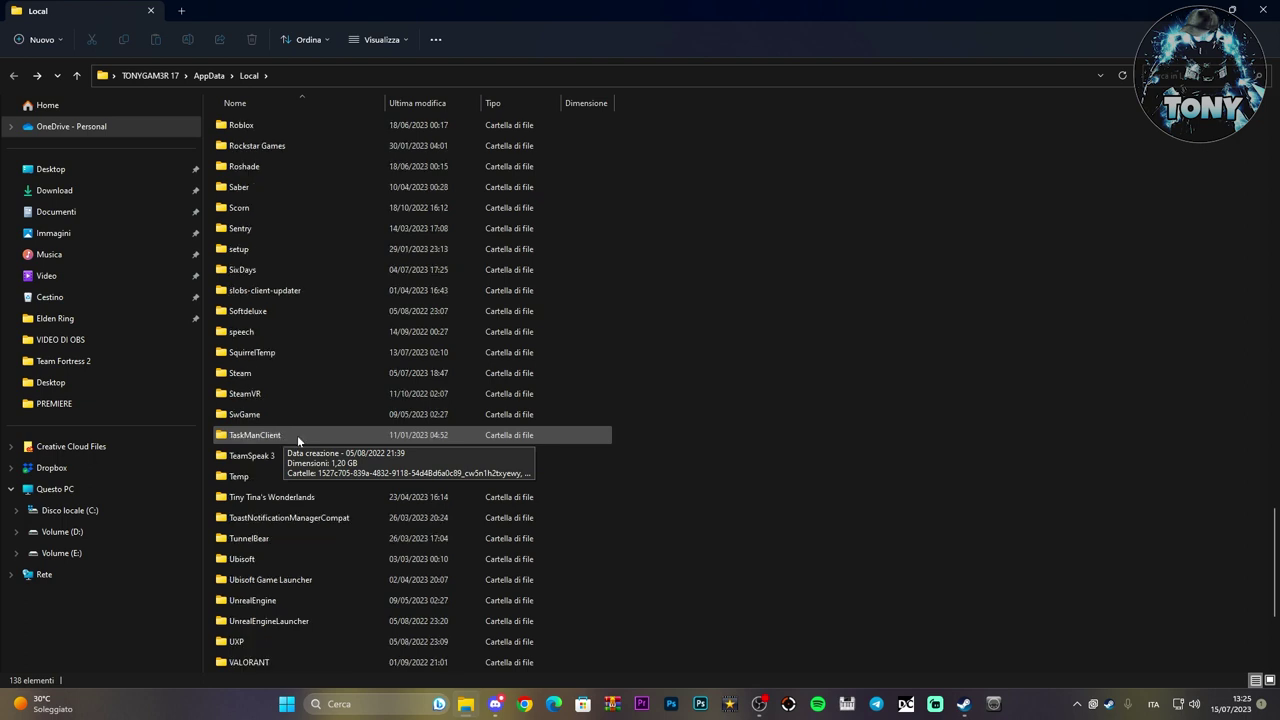
right_click(1108, 704)
click(1154, 686)
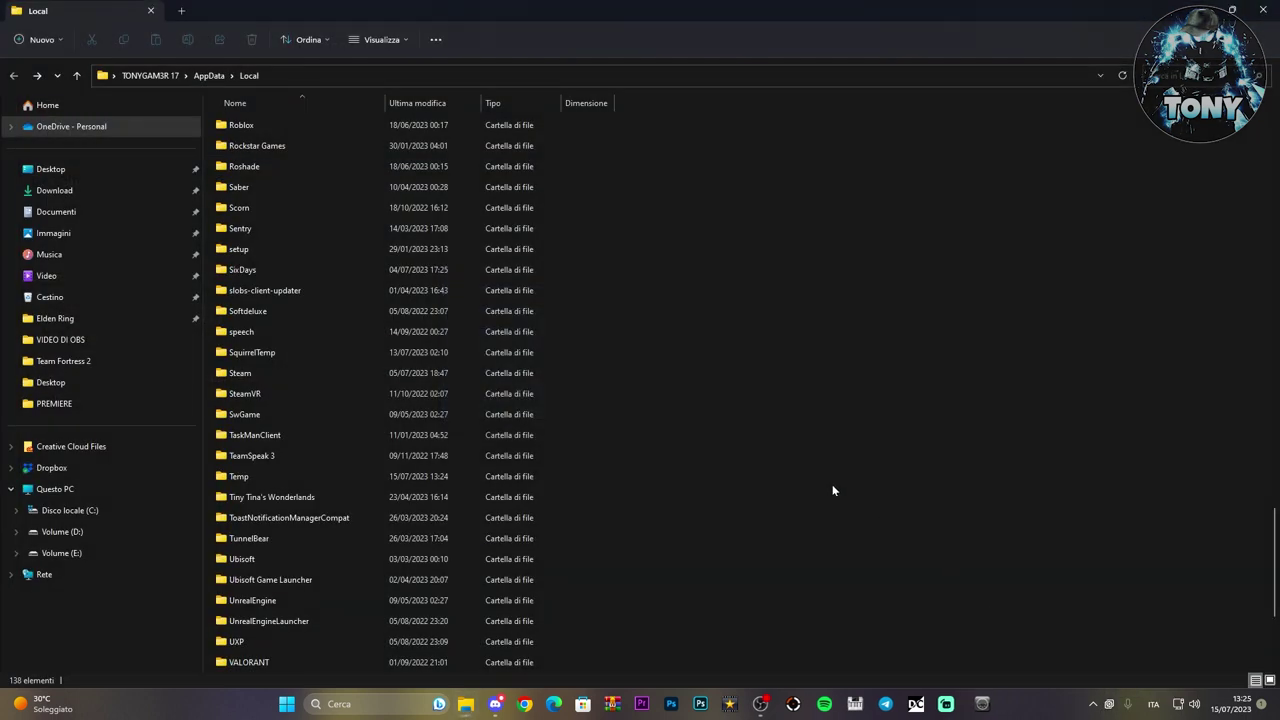
click(1093, 704)
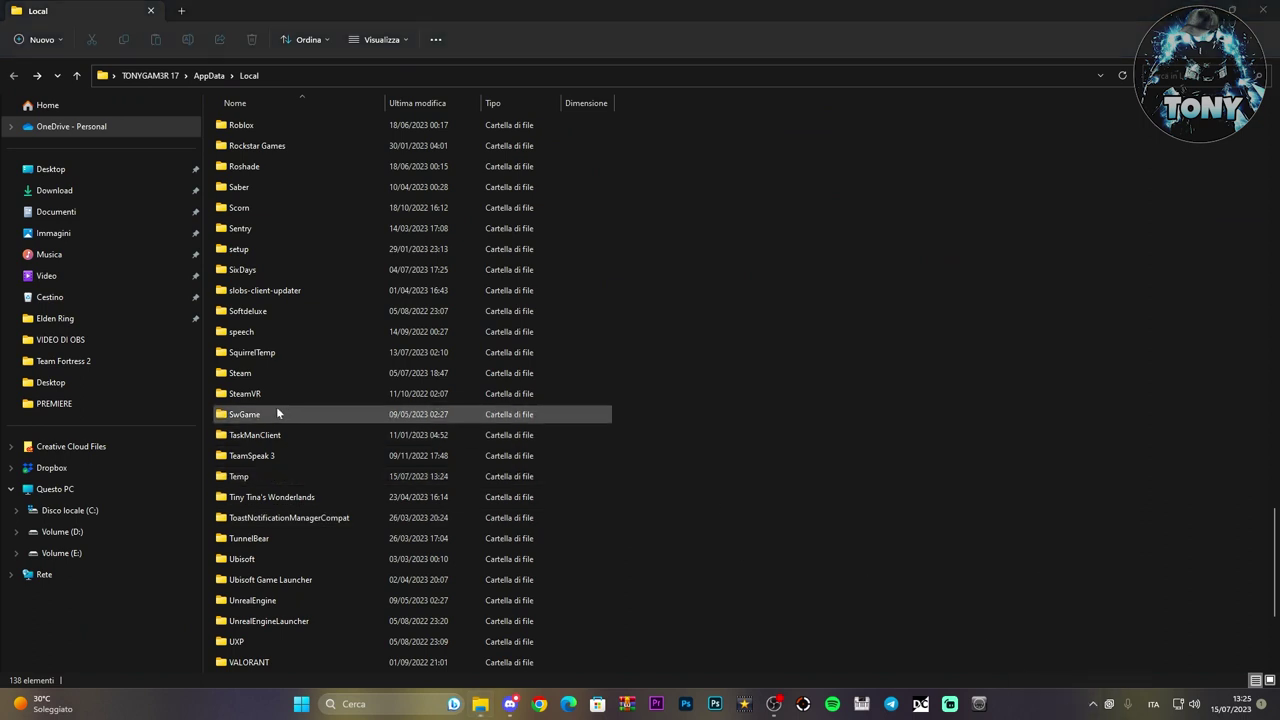
click(268, 378)
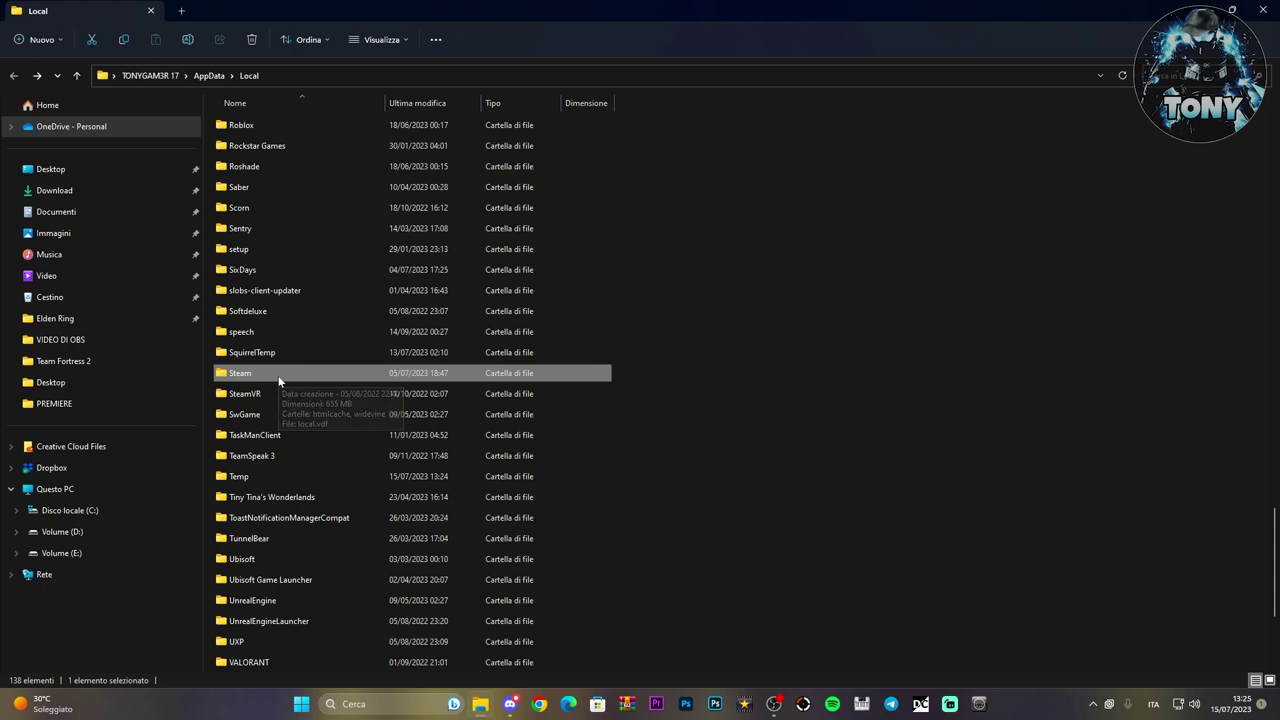
key(Delete)
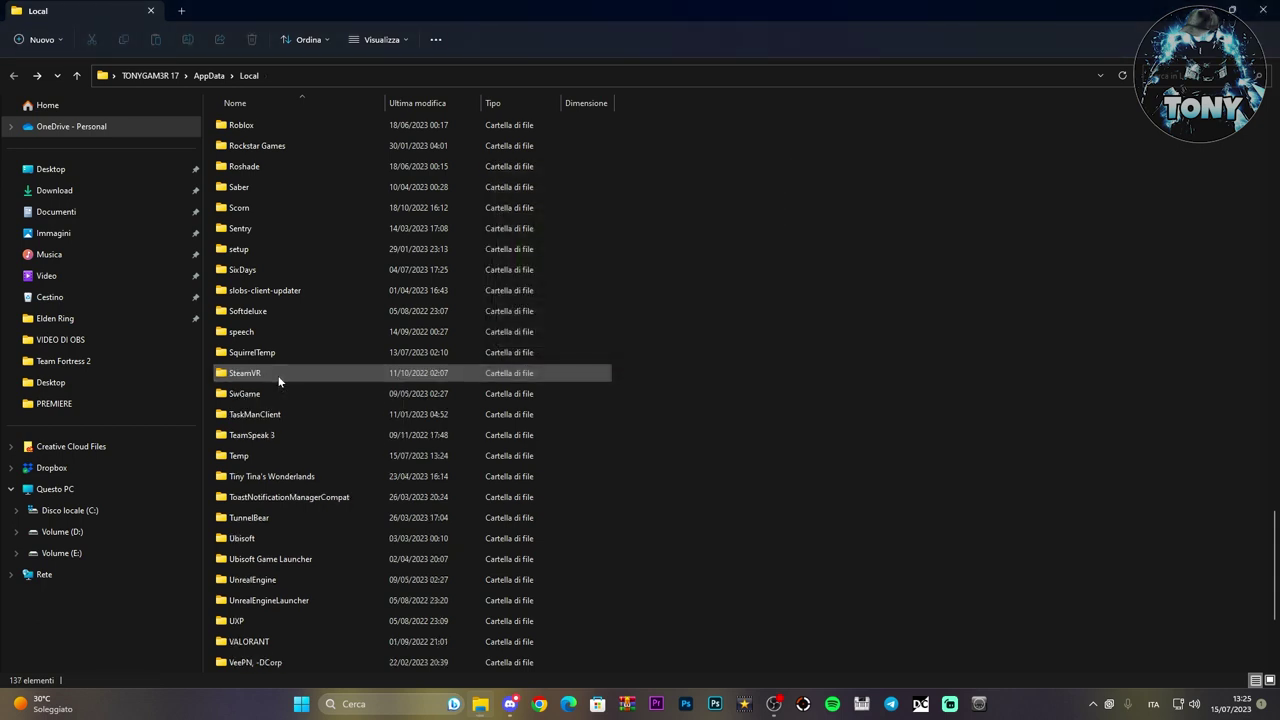
Delete the contents of the Temp folder in AppData\Local, skipping all items in use, and close the folder window
double_click(266, 455)
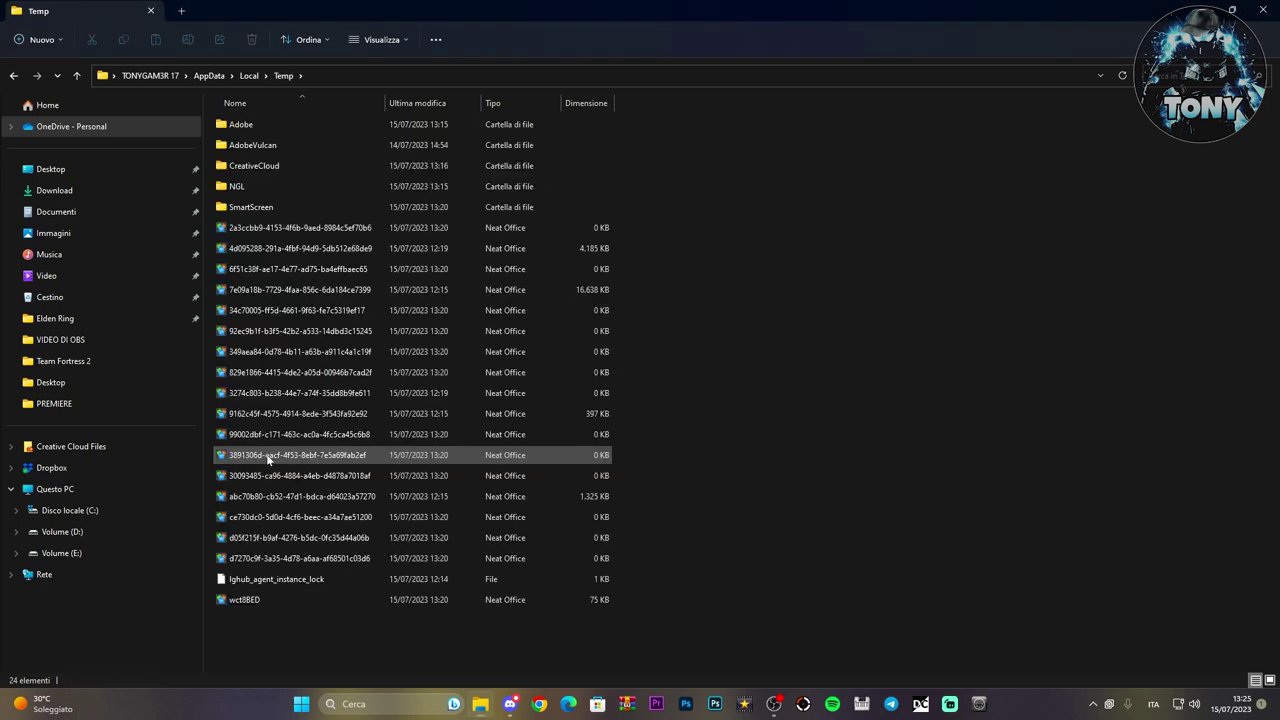
drag(303, 617, 257, 114)
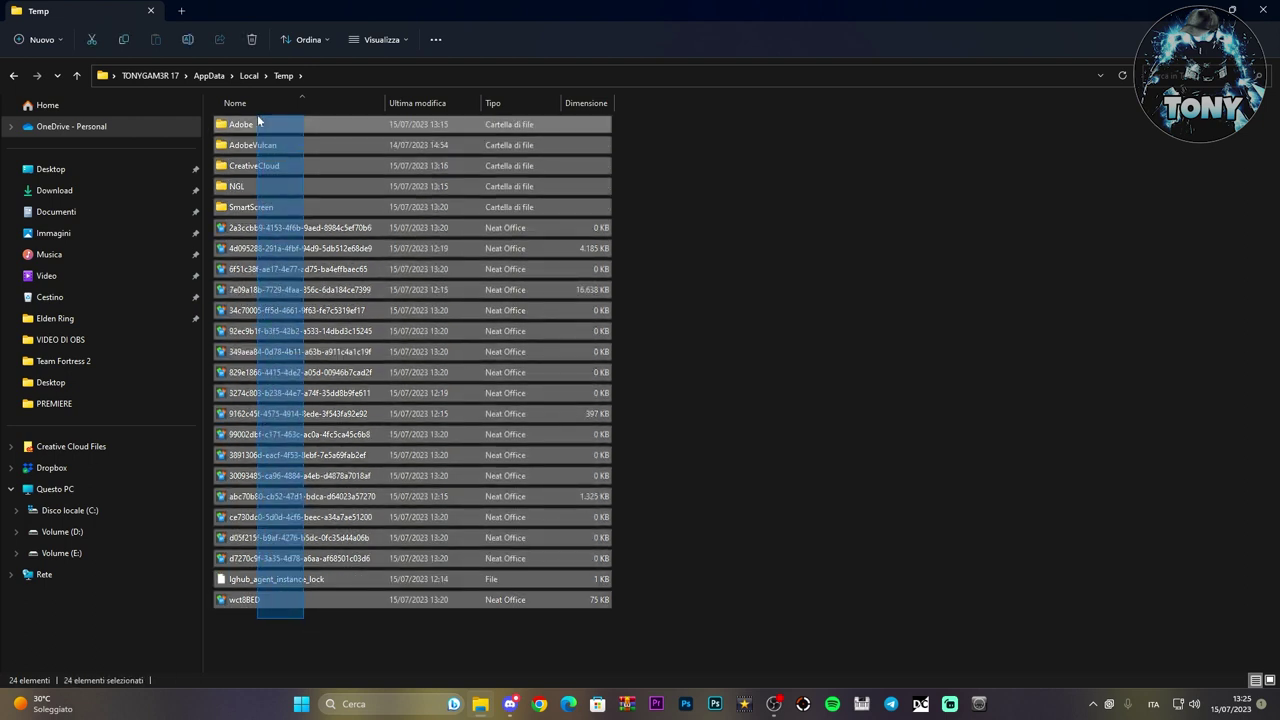
key(Delete)
click(524, 299)
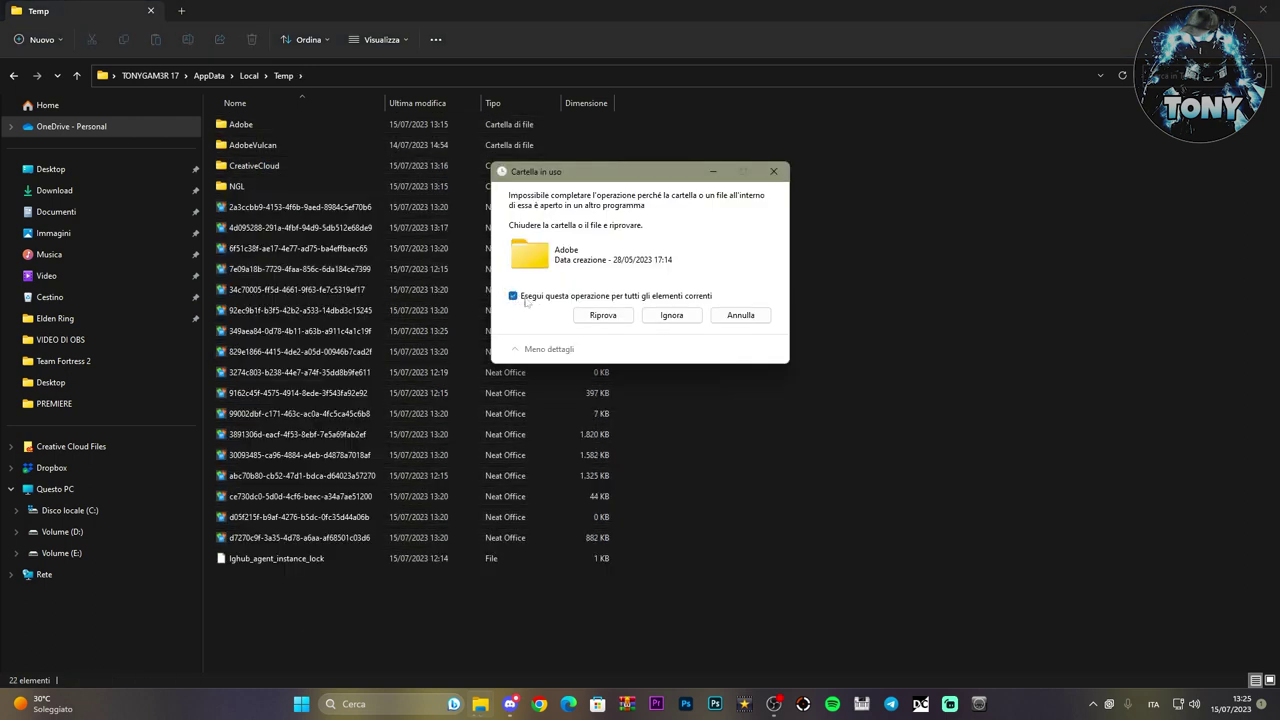
click(676, 315)
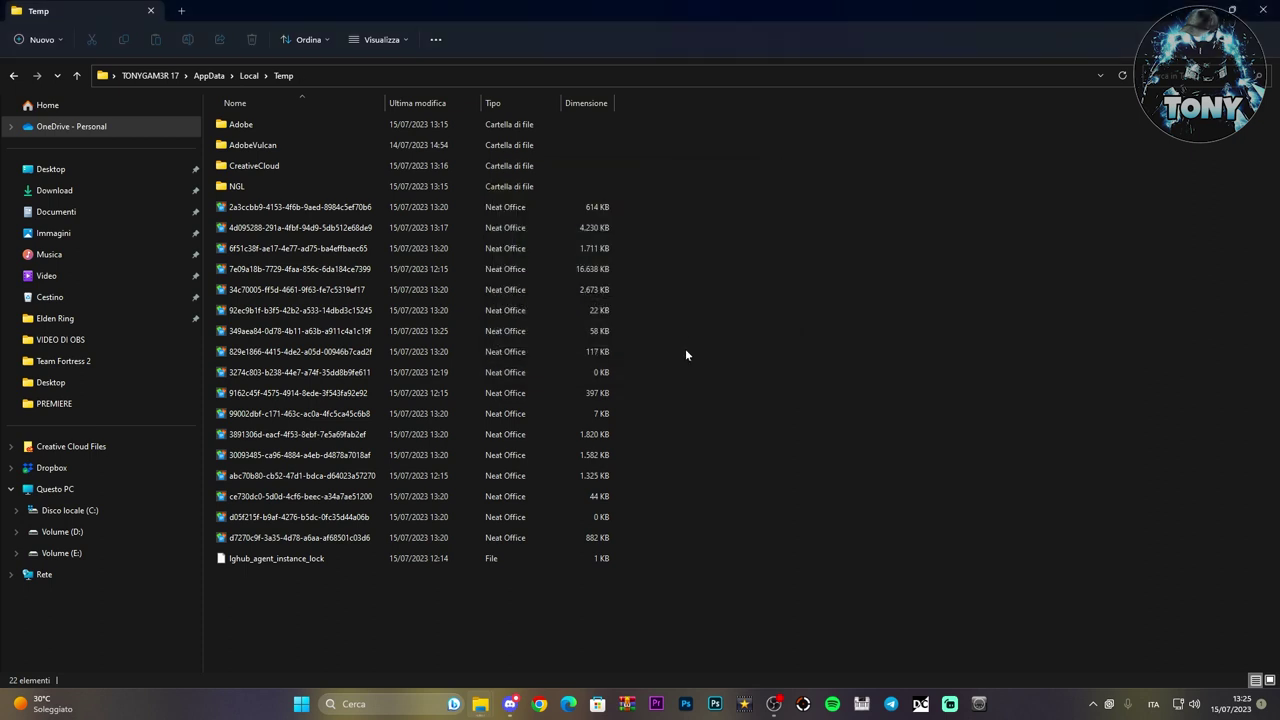
click(14, 78)
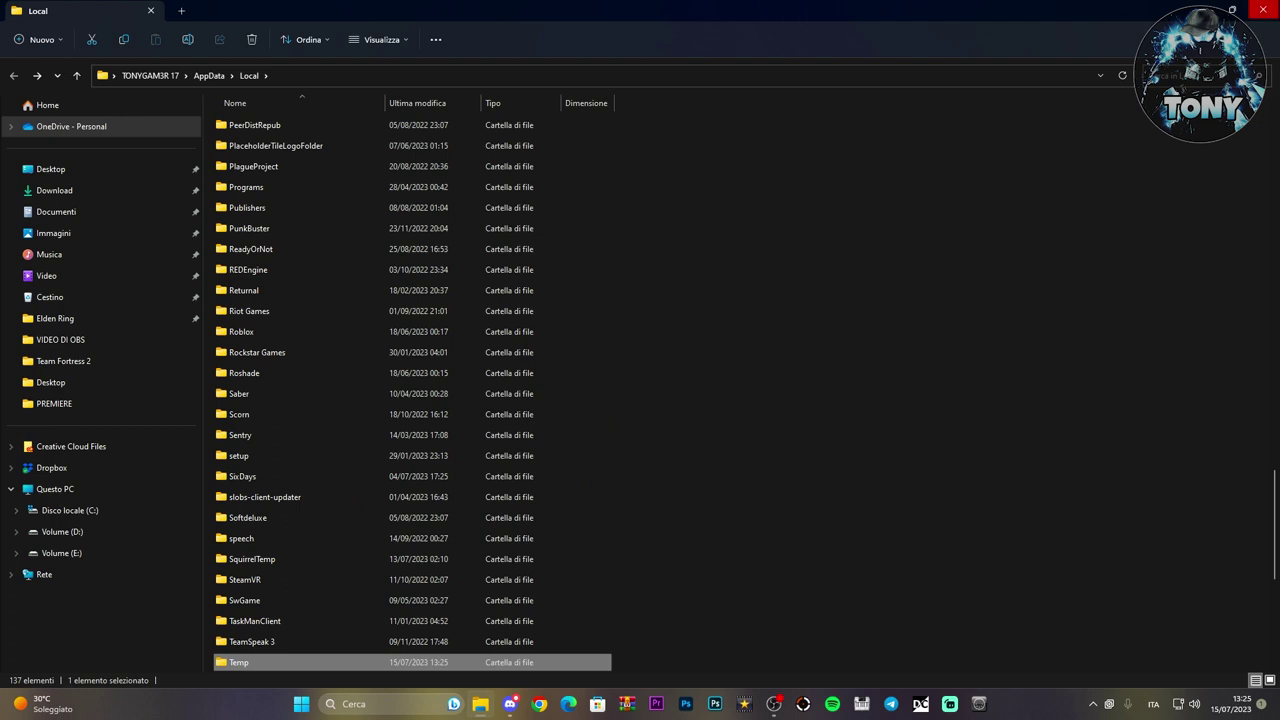
click(1263, 12)
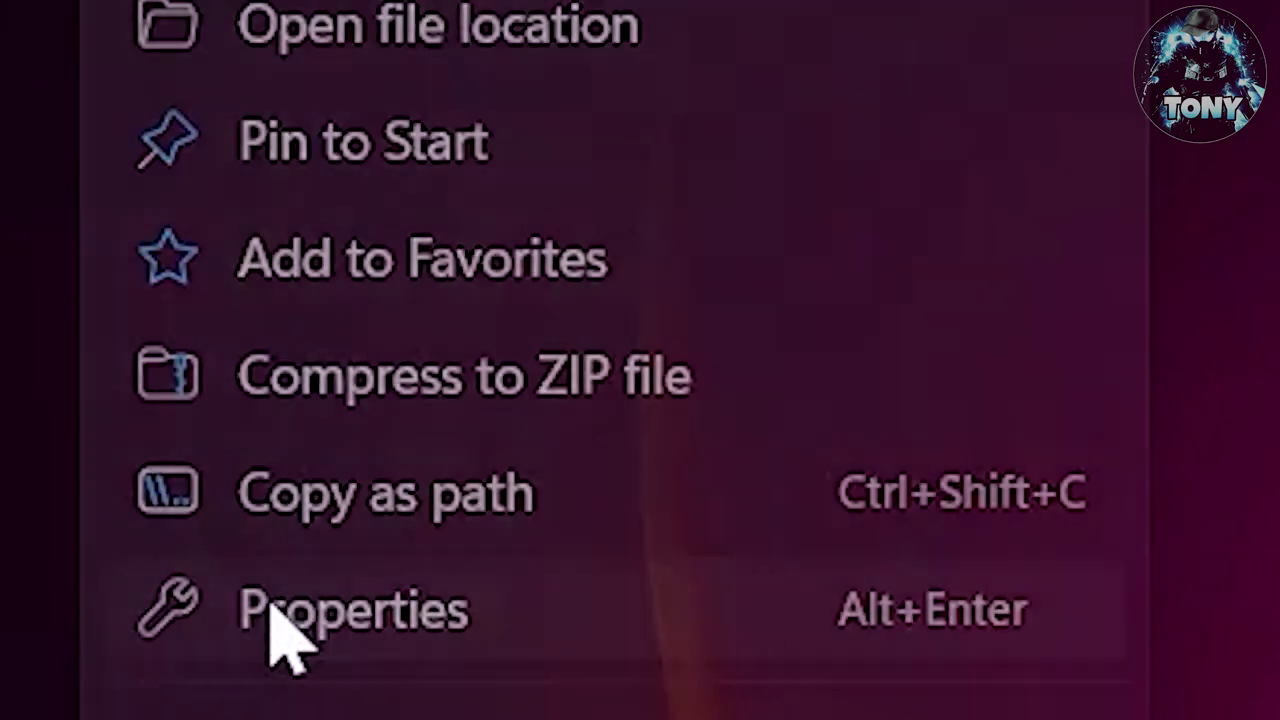
Set the FIFA 23 shortcut's compatibility properties to disable fullscreen optimizations and run the program as an administrator
click(280, 610)
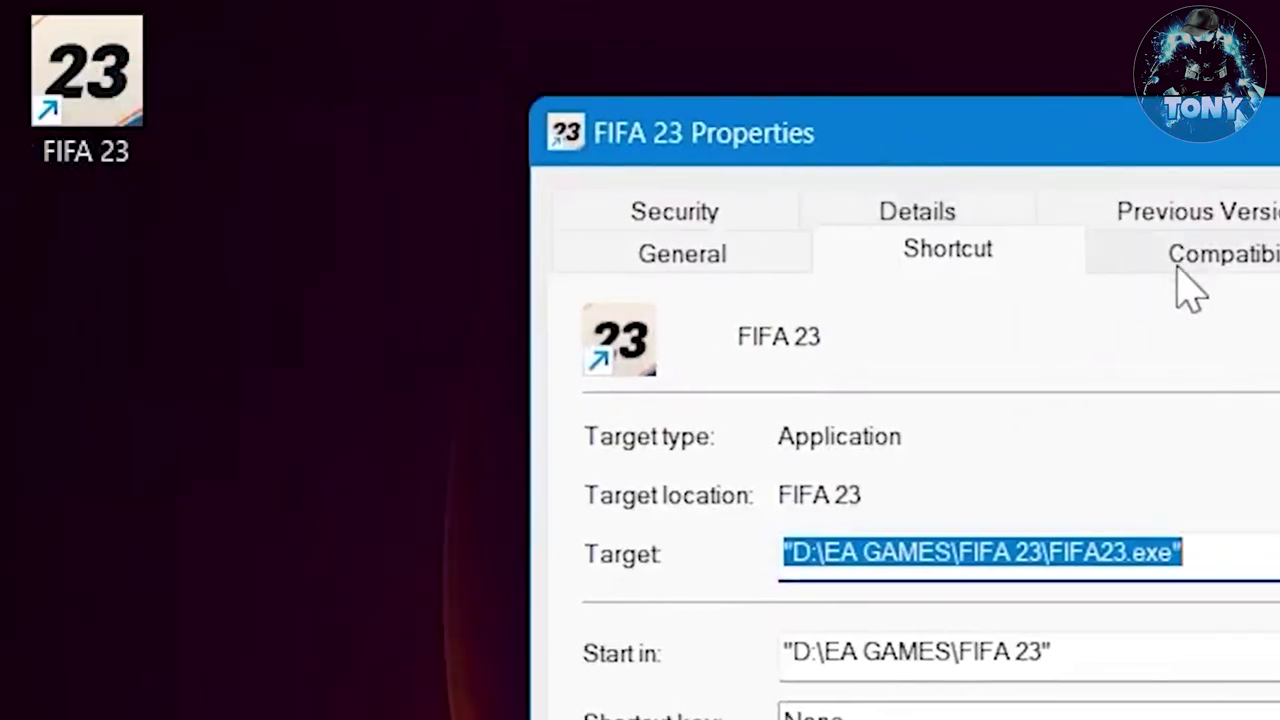
click(775, 236)
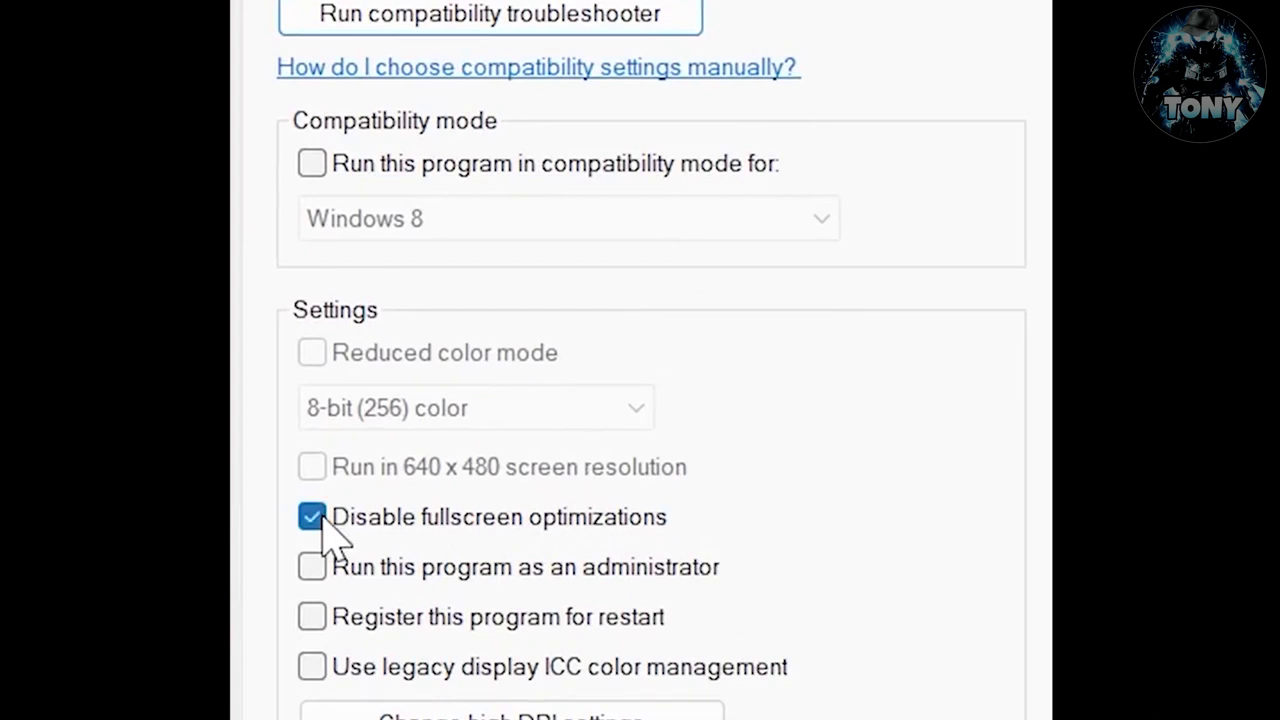
click(313, 570)
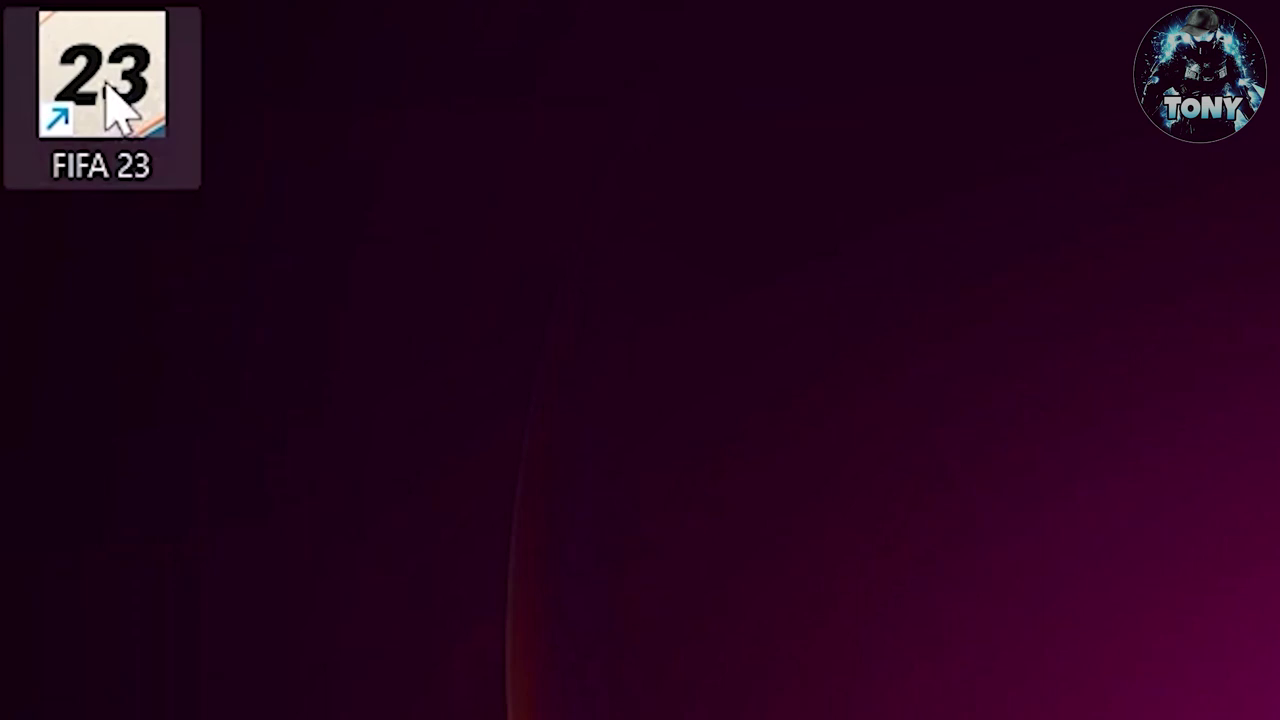
Open the FIFA 23 shortcut's file location and show the properties of the EAAntiCheat.GameServiceLauncher application there
right_click(105, 90)
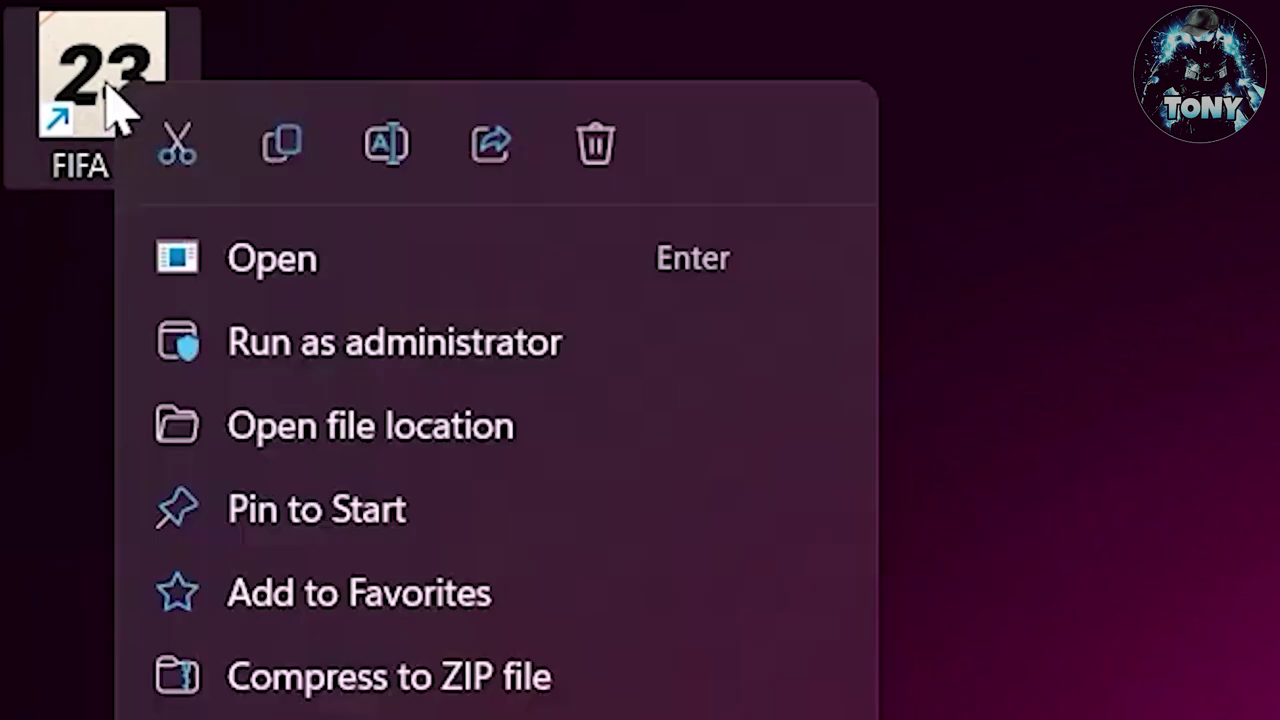
click(337, 434)
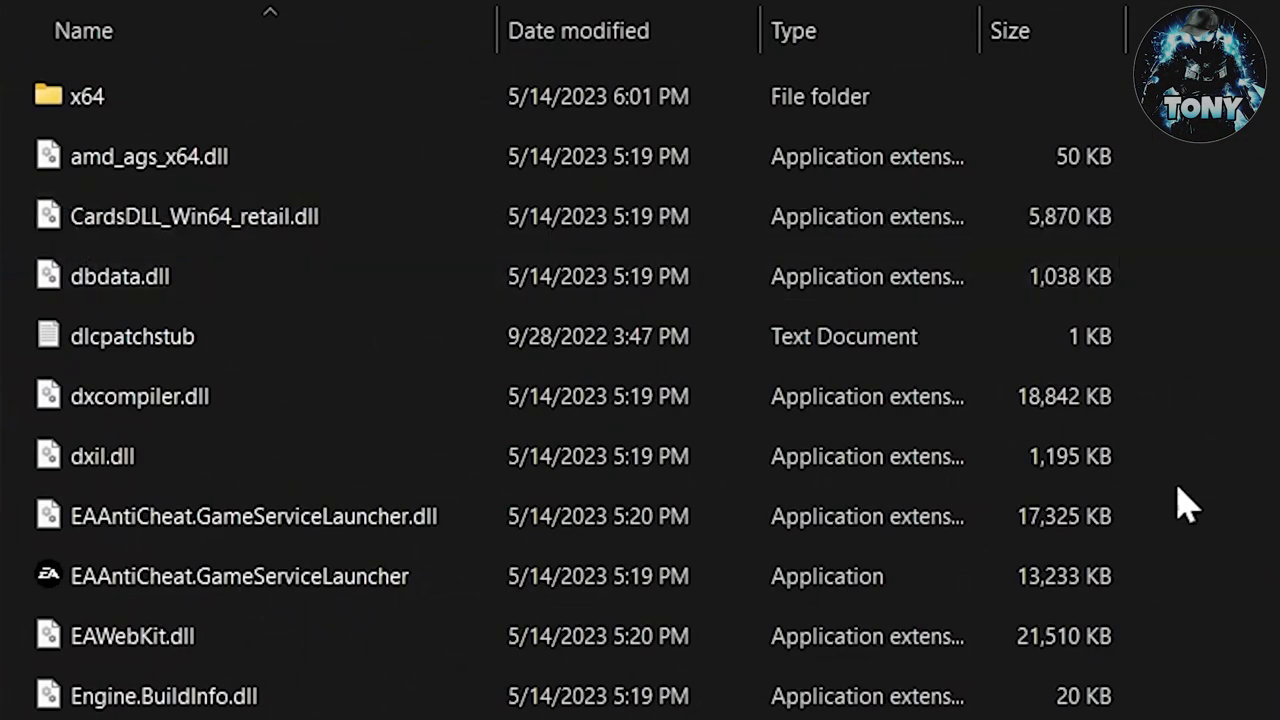
click(520, 528)
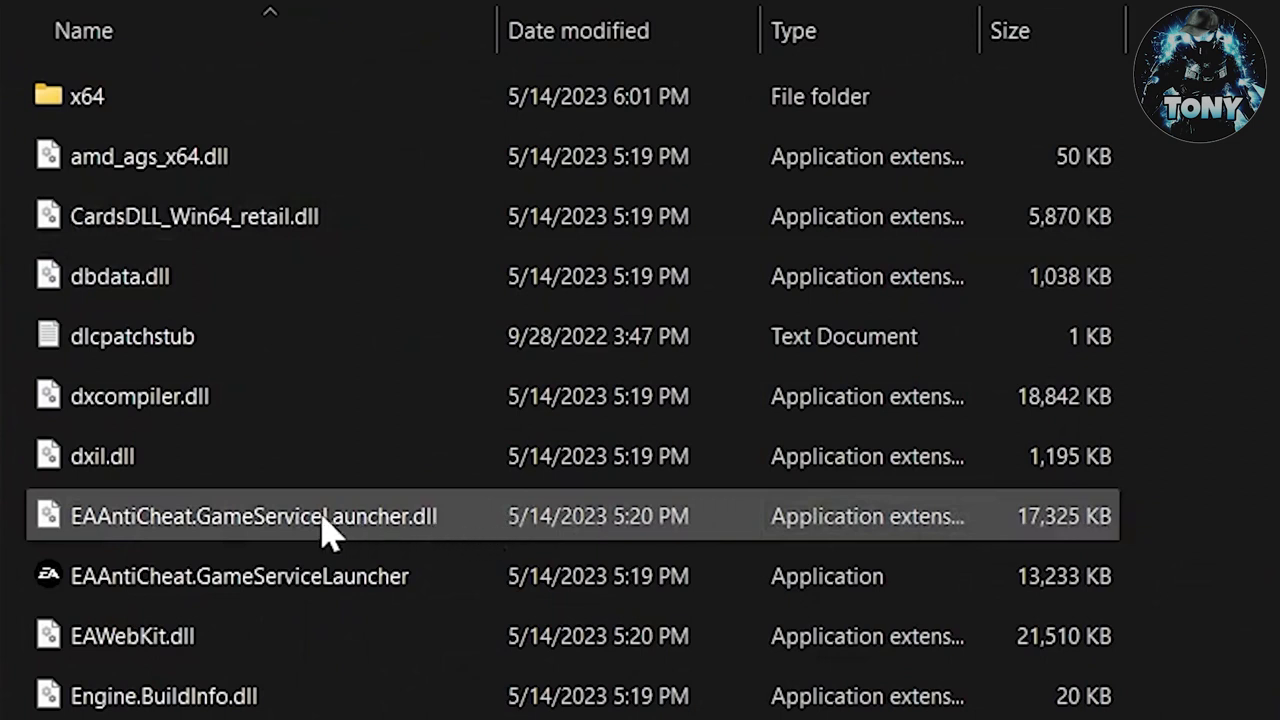
click(275, 579)
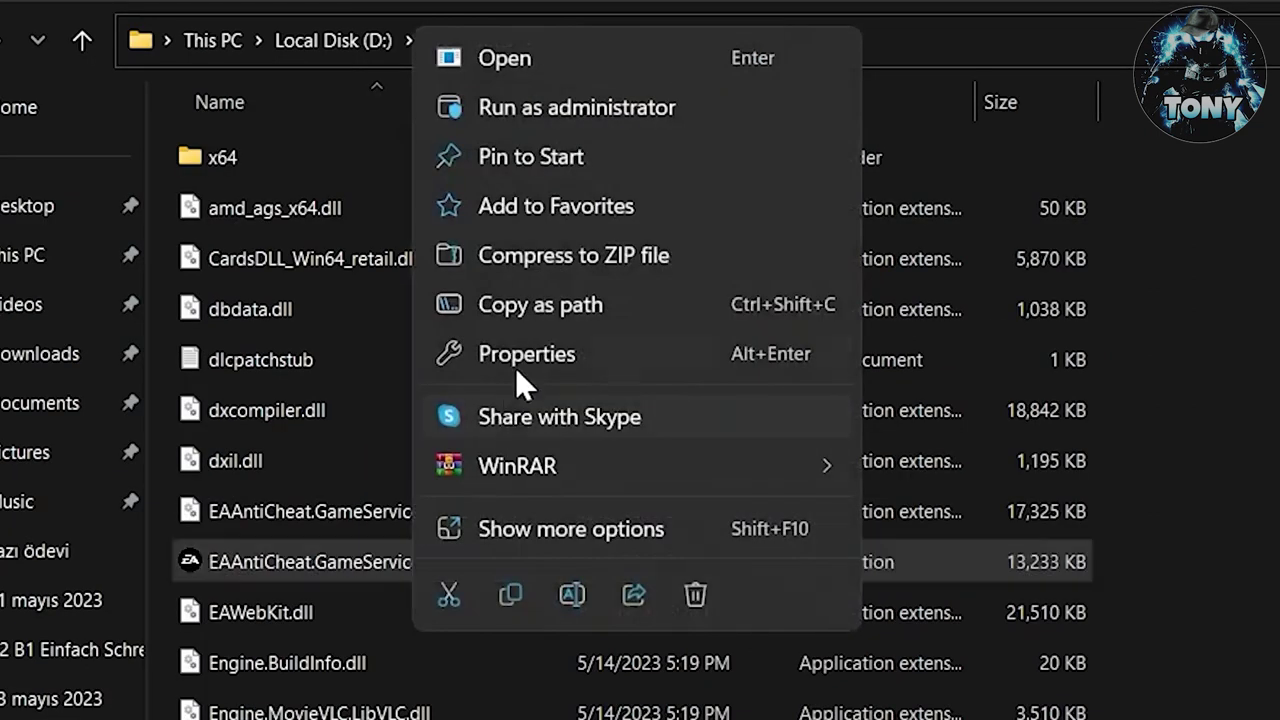
click(518, 358)
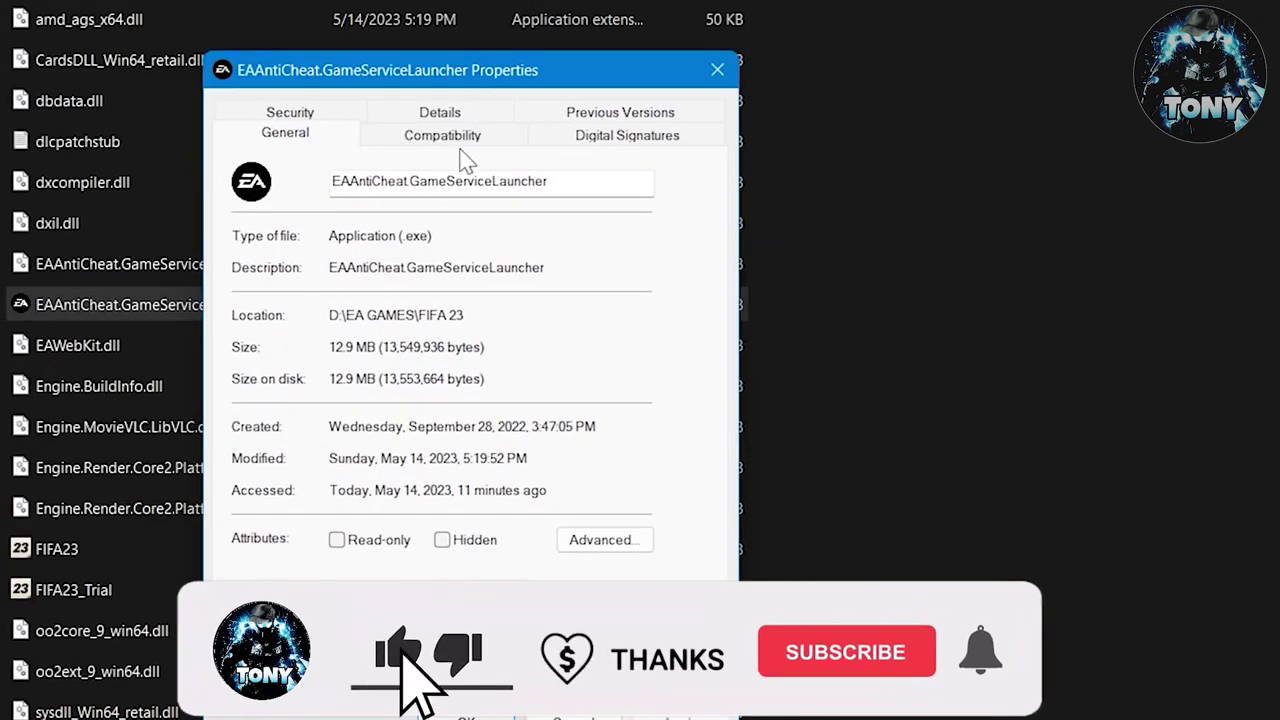
Install the certificate from the launcher application's Electronic Arts signature for the current user with automatic store selection
click(626, 140)
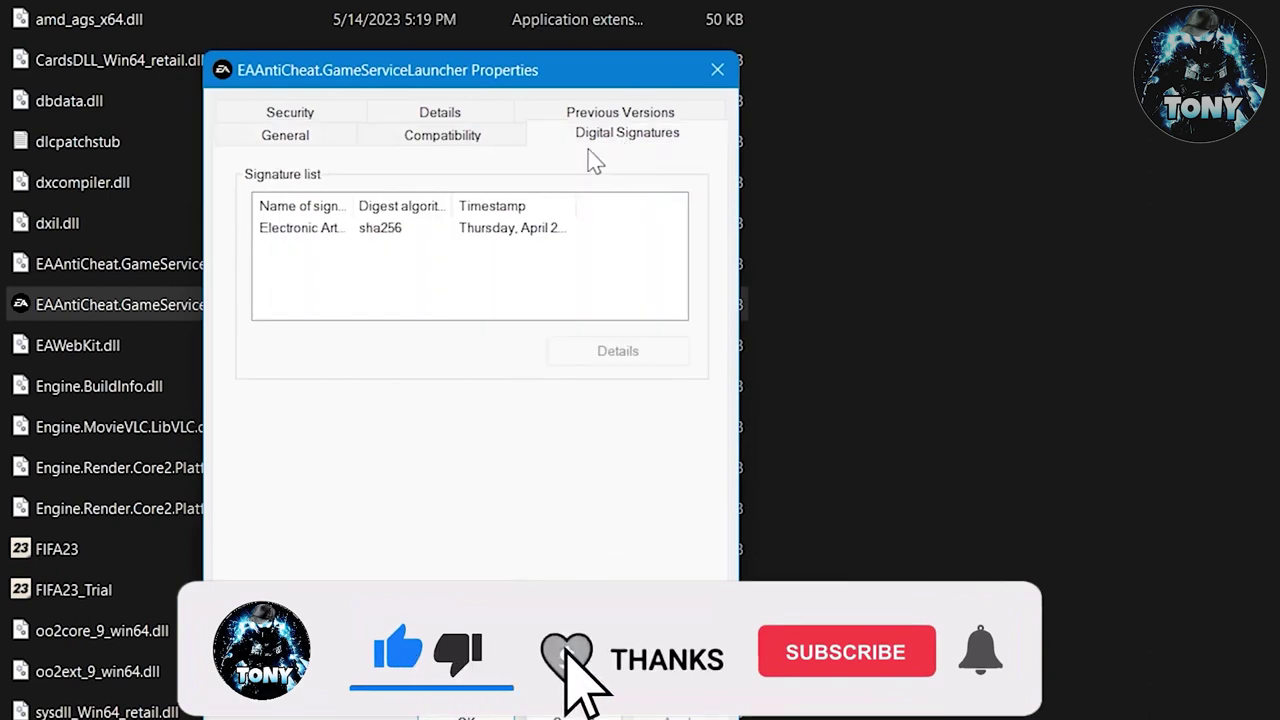
click(372, 232)
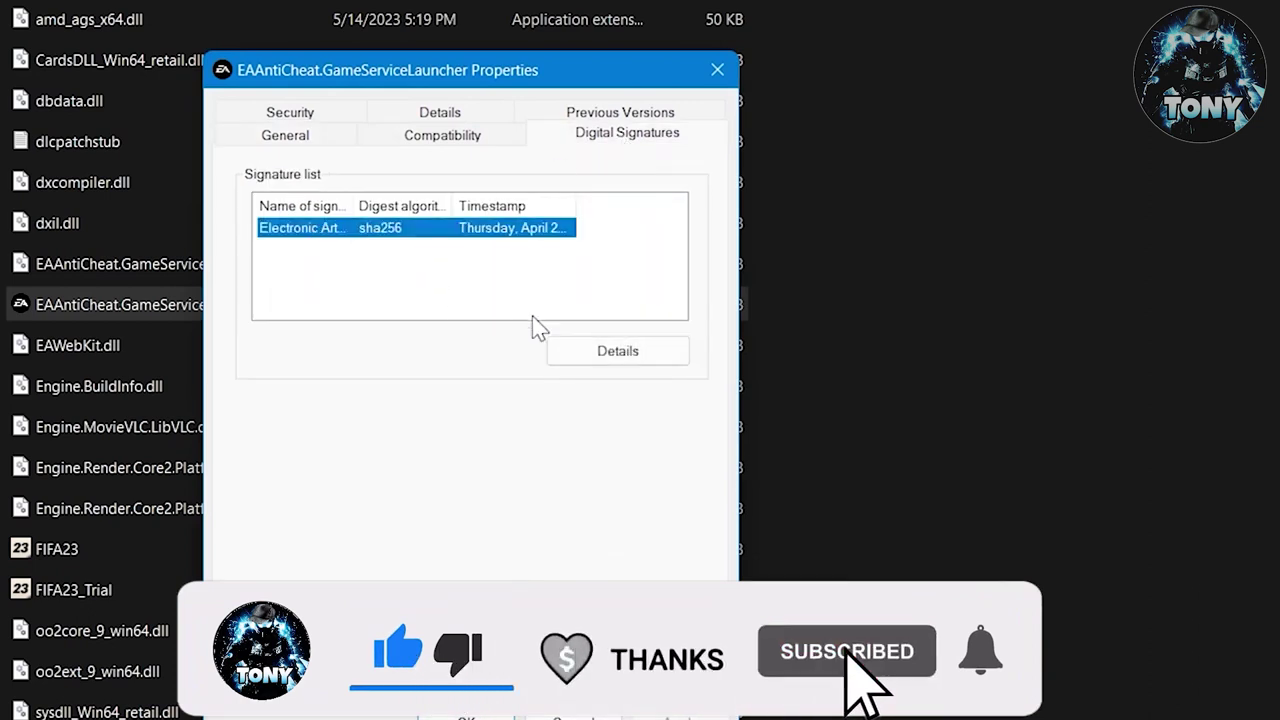
click(591, 351)
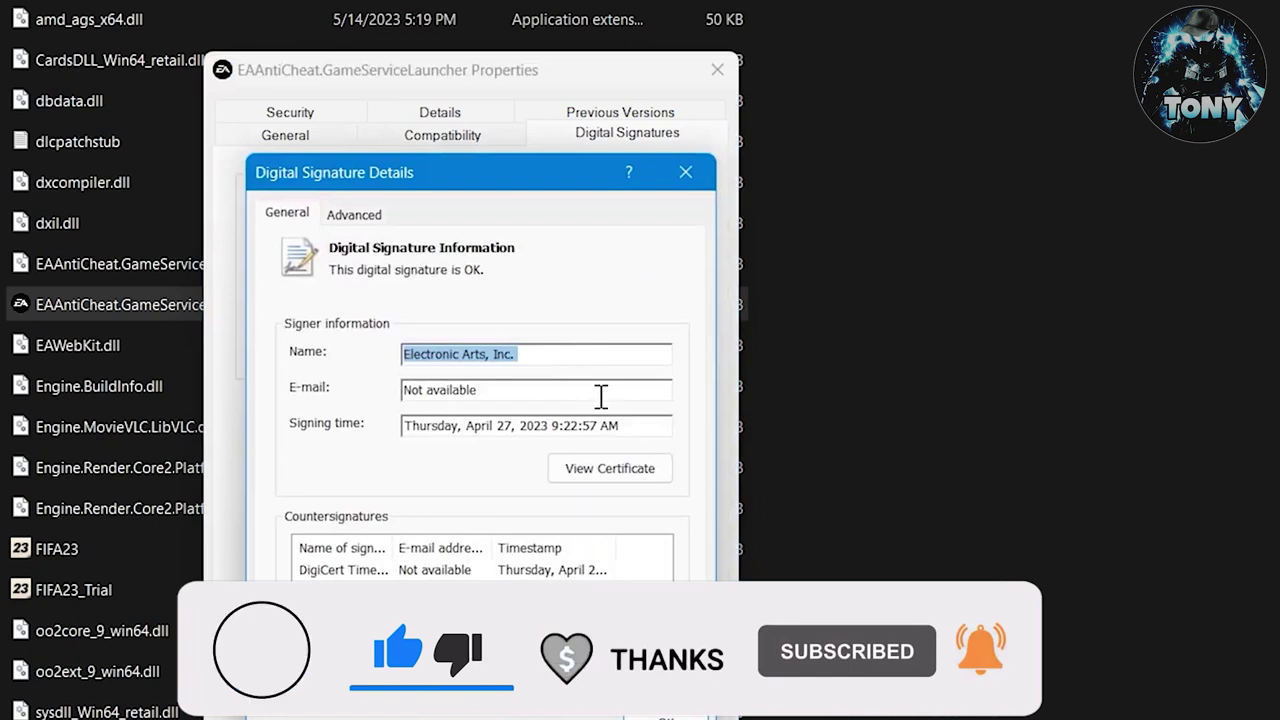
click(630, 469)
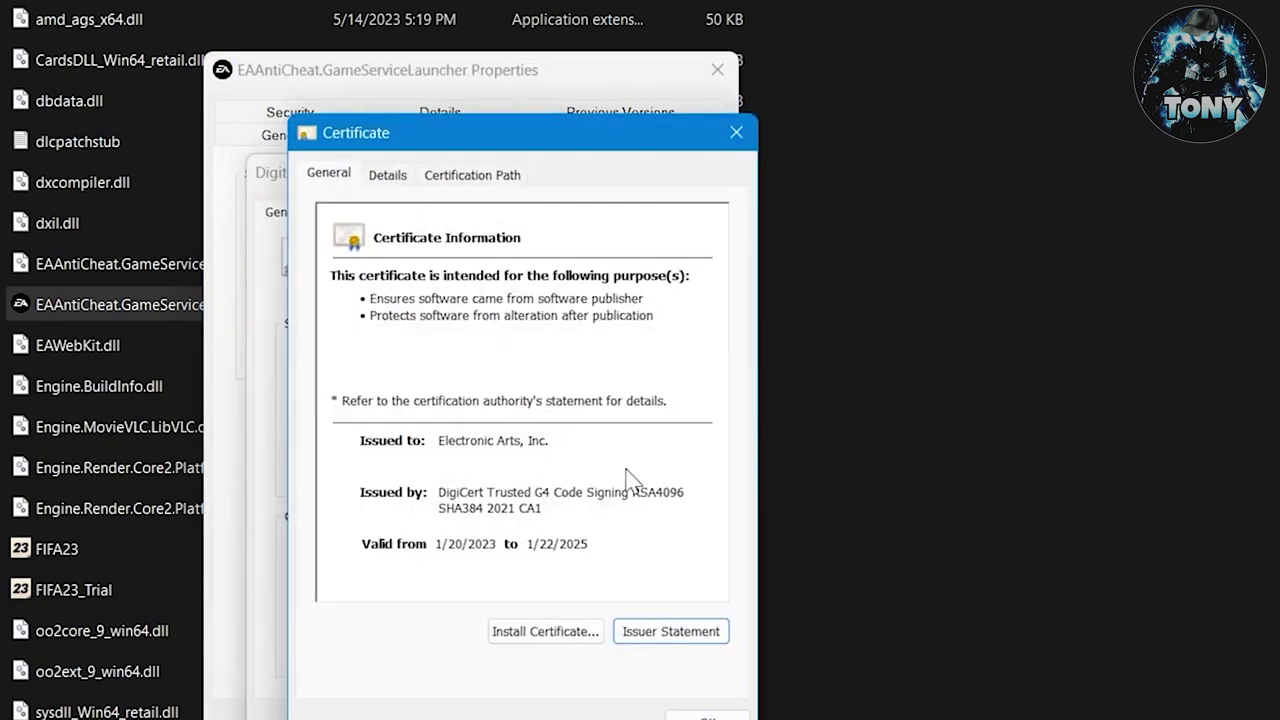
click(553, 632)
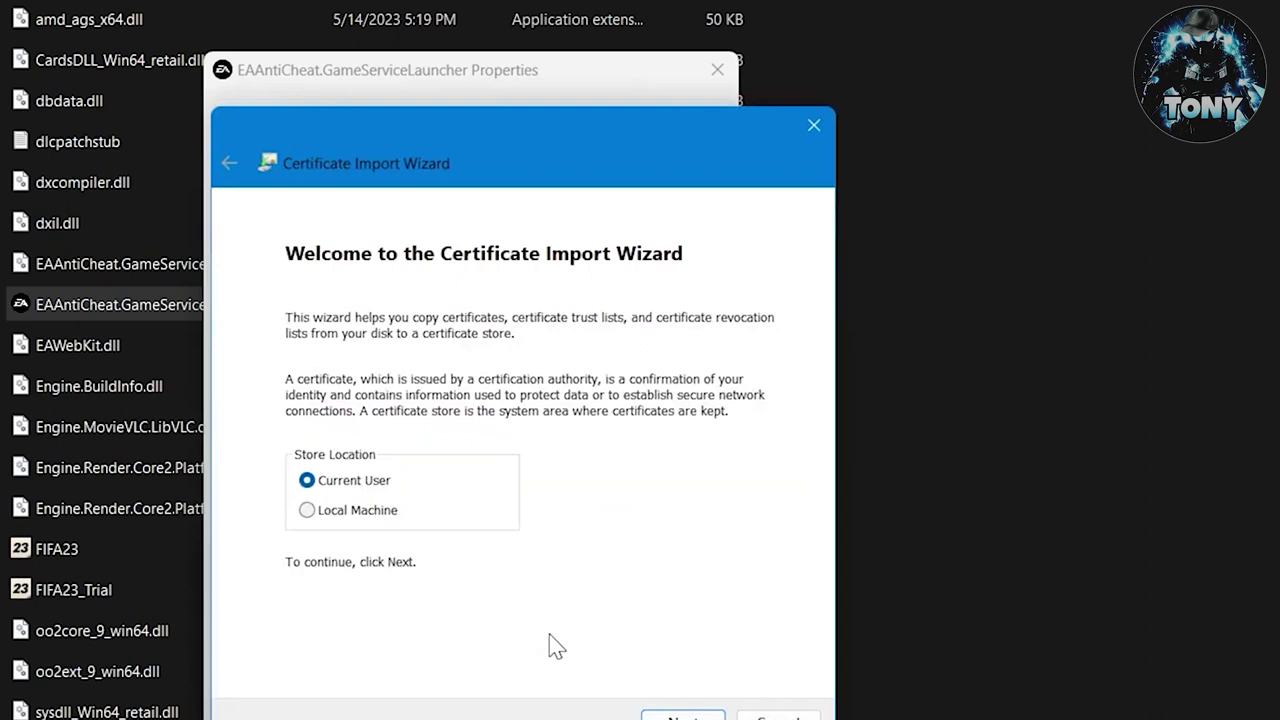
click(669, 716)
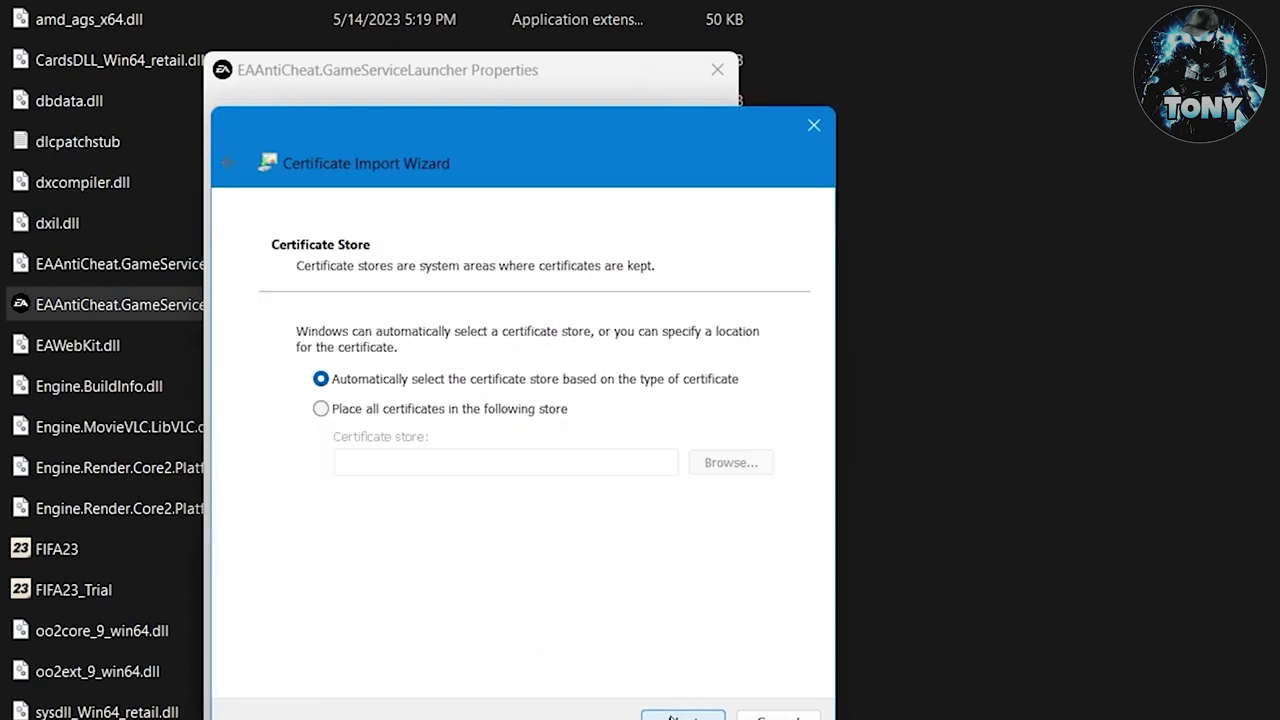
click(670, 716)
click(670, 717)
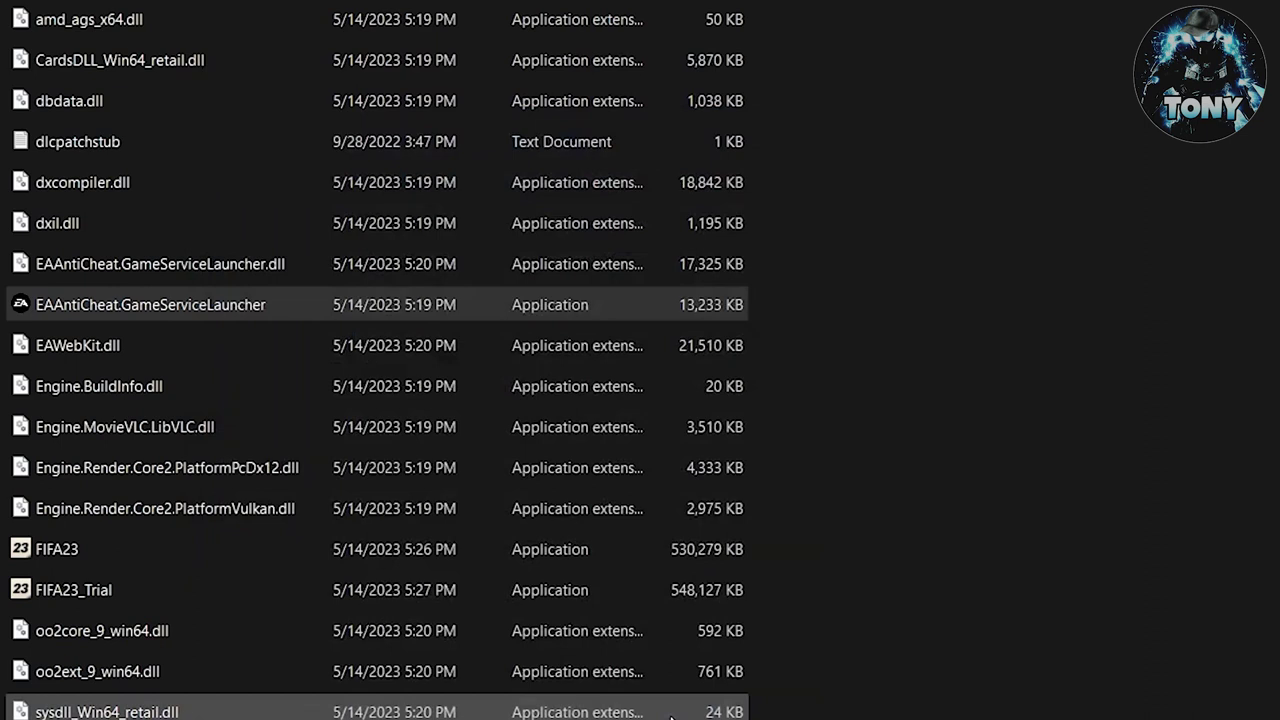
click(817, 353)
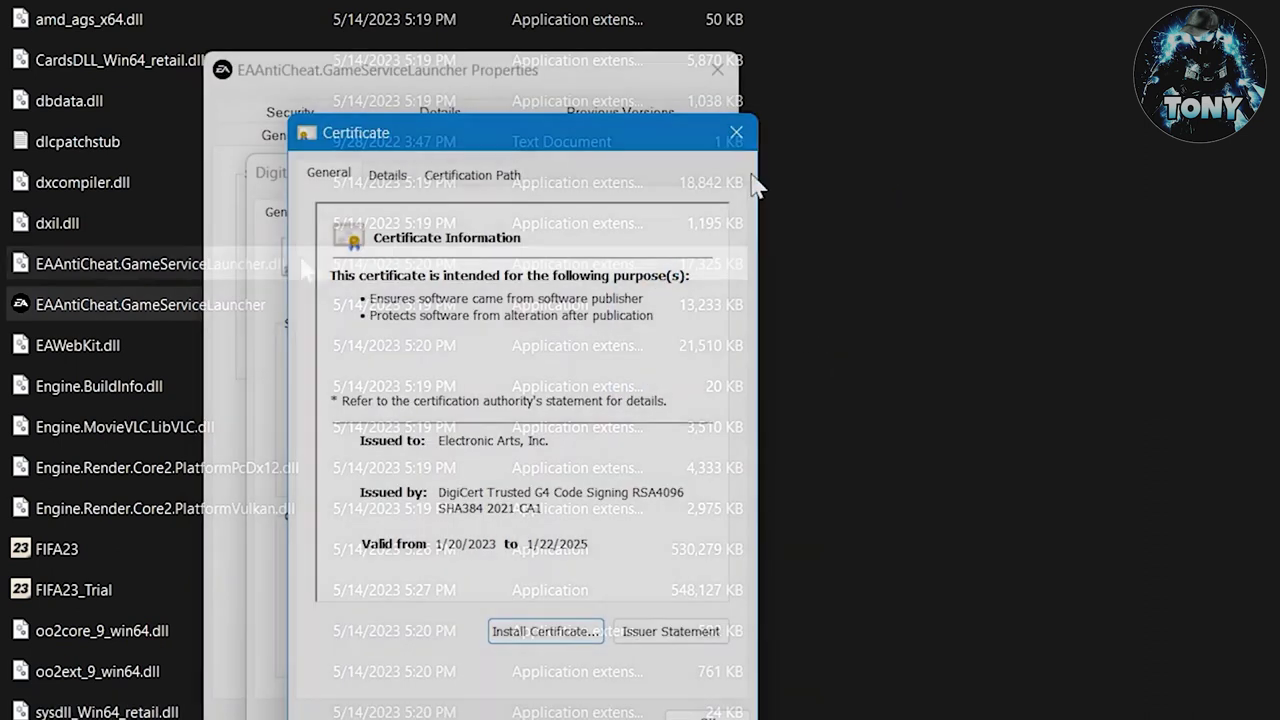
Open the certificate of the Electronic Arts digital signature on EAAntiCheat.GameServiceLauncher.dll
right_click(305, 266)
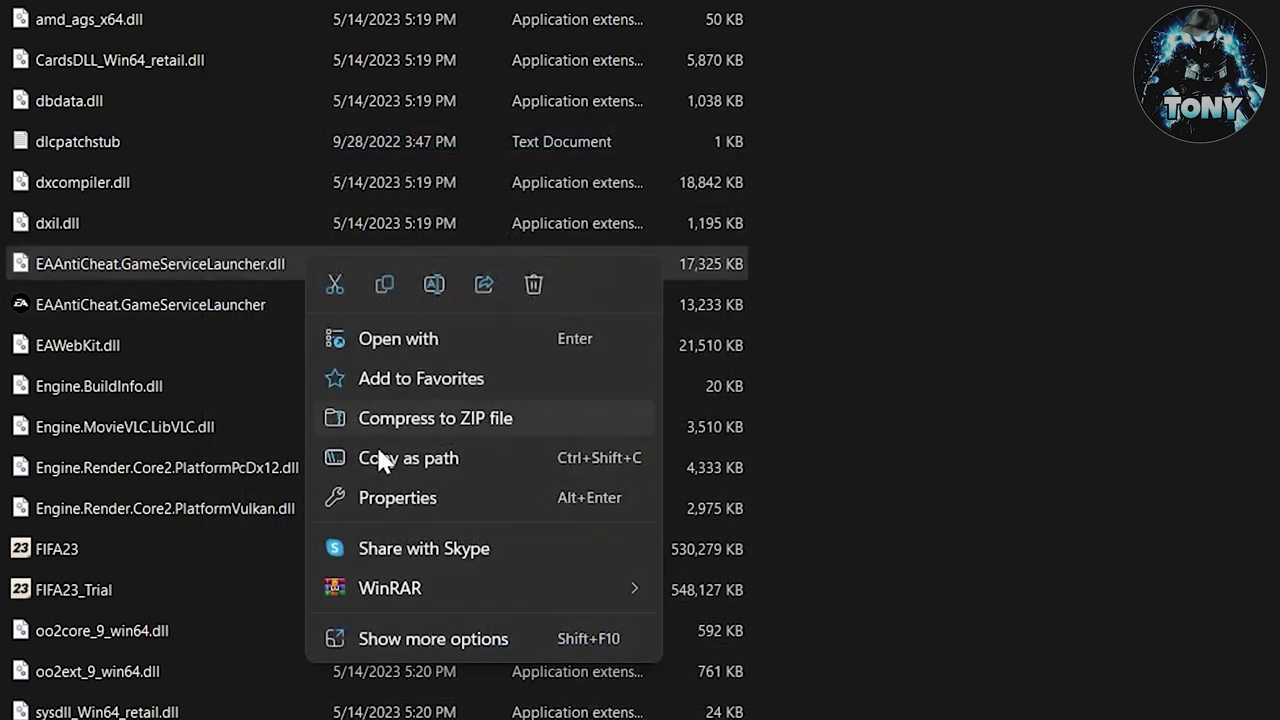
click(392, 497)
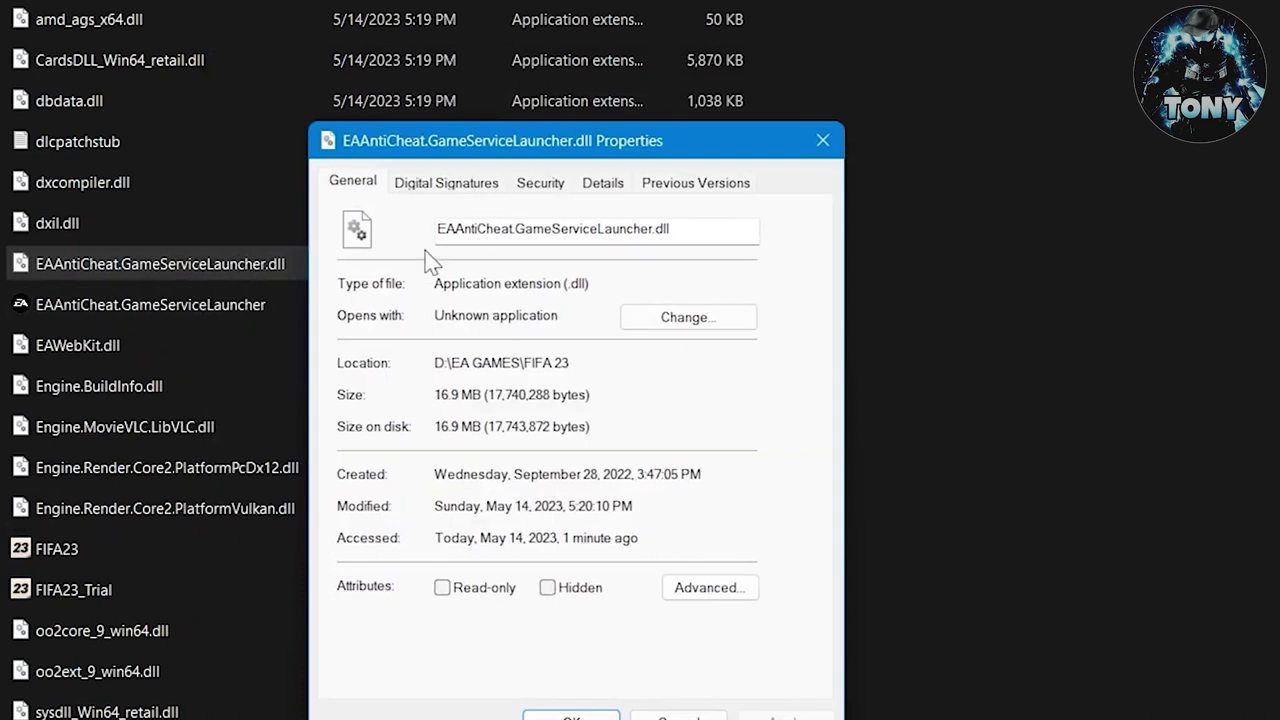
click(452, 188)
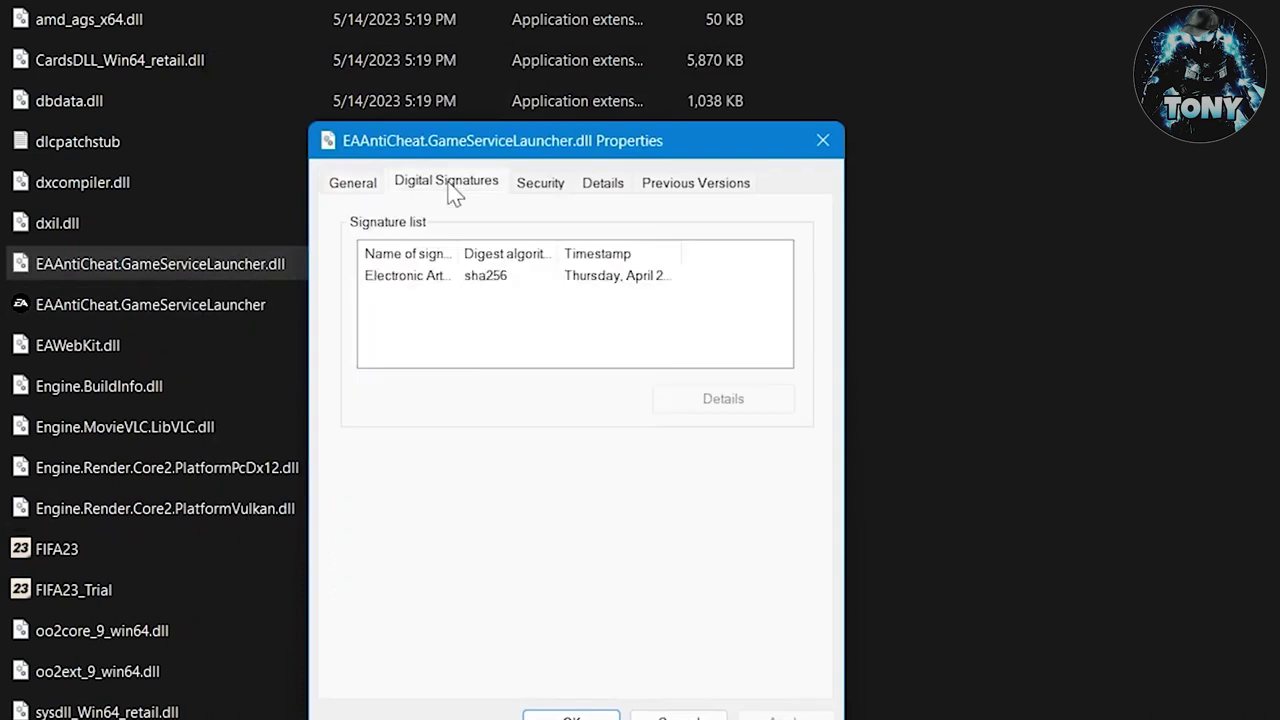
click(440, 282)
click(686, 397)
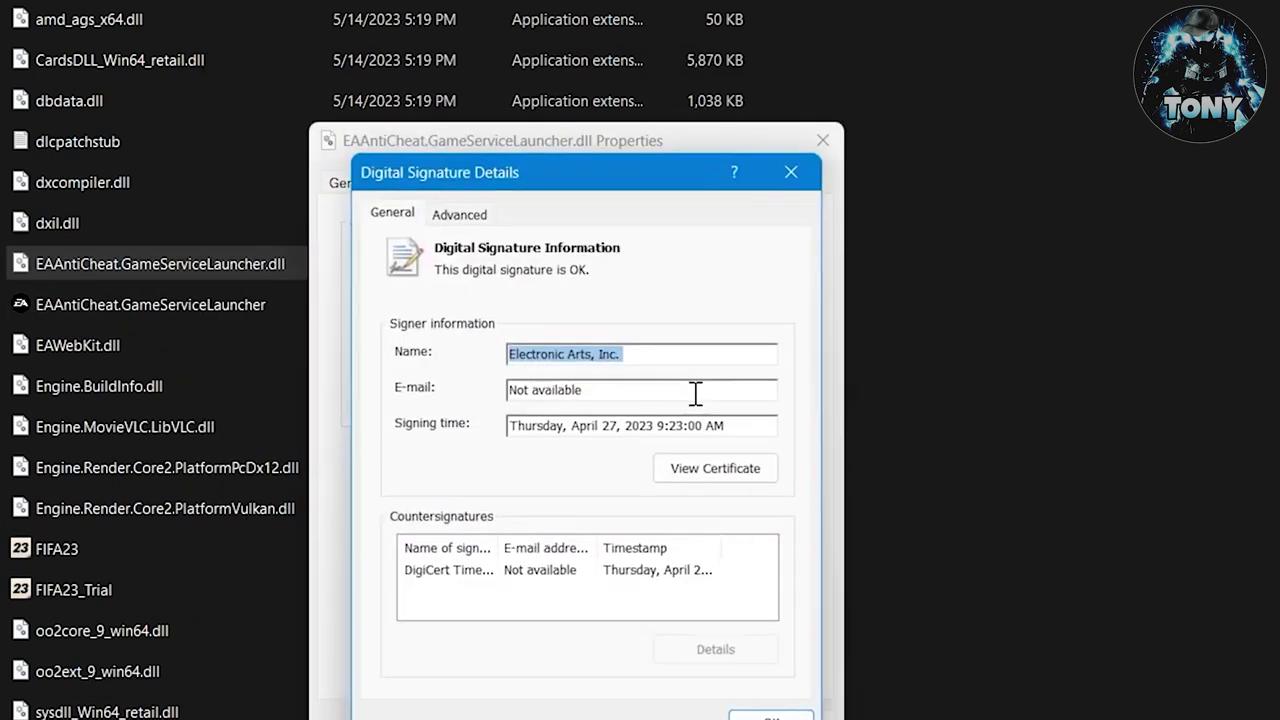
click(714, 468)
Install the DLL's certificate with the default import options and close its certificate, signature and properties windows
click(668, 621)
click(788, 716)
click(788, 716)
click(788, 716)
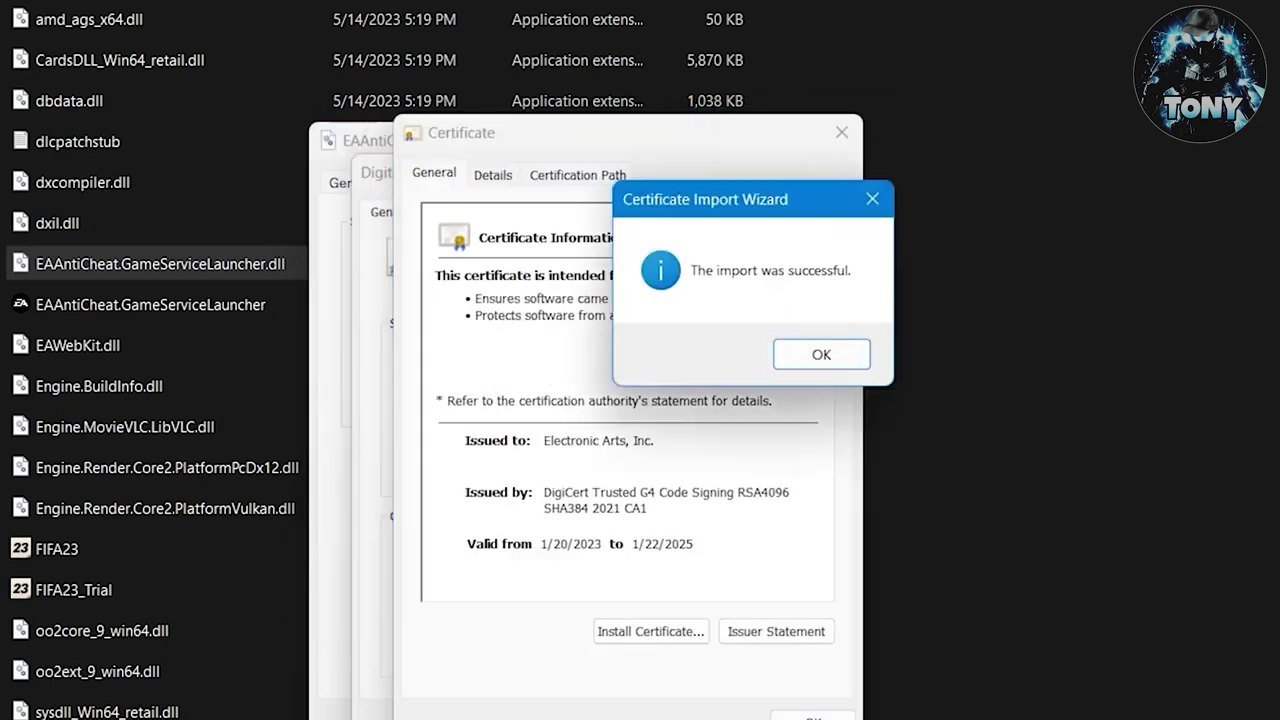
click(818, 356)
click(843, 138)
click(791, 172)
click(822, 140)
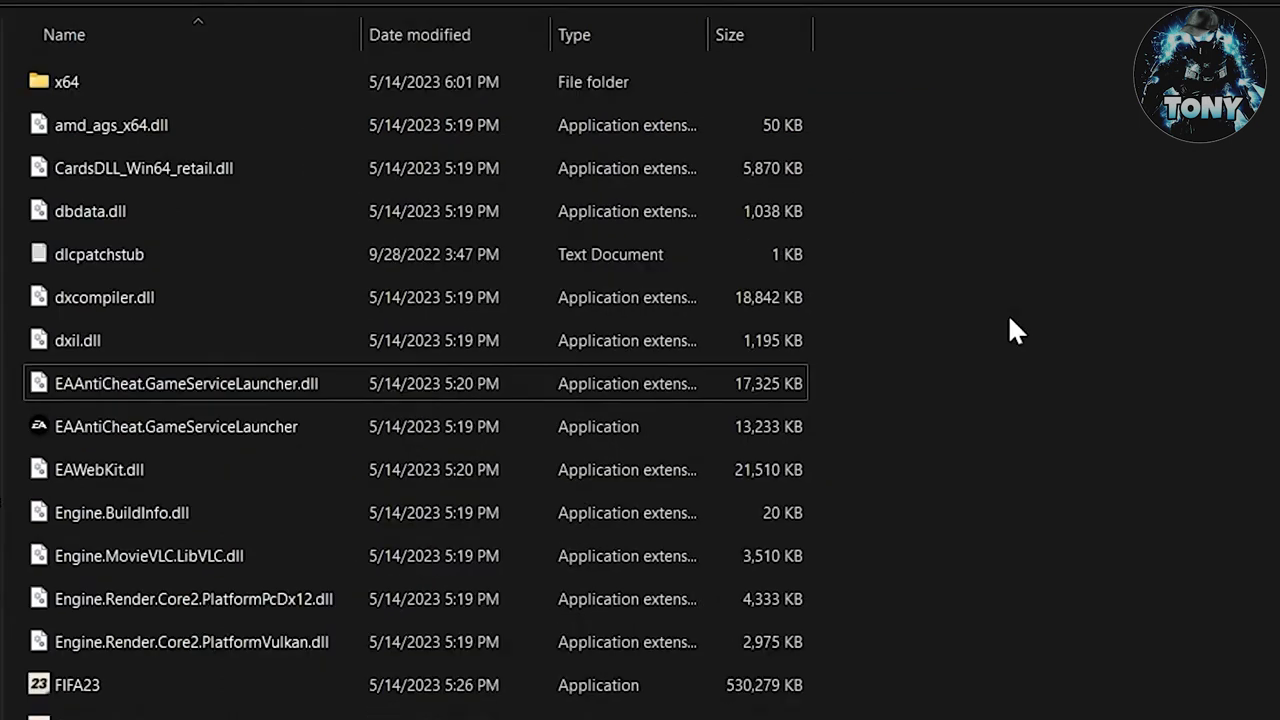
Launch EAAntiCheat.Installer from the __Installer\EAAntiCheat subfolder of the FIFA 23 game folder
scroll(1010, 320, up, 3)
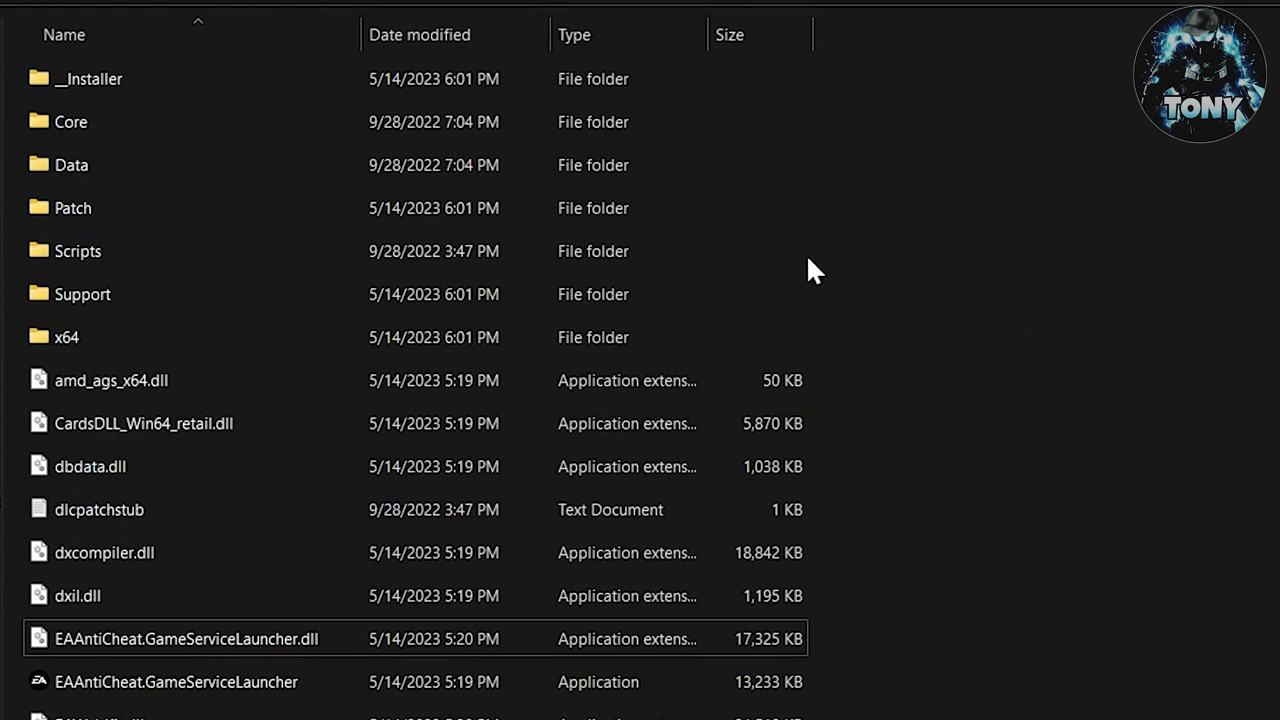
double_click(190, 92)
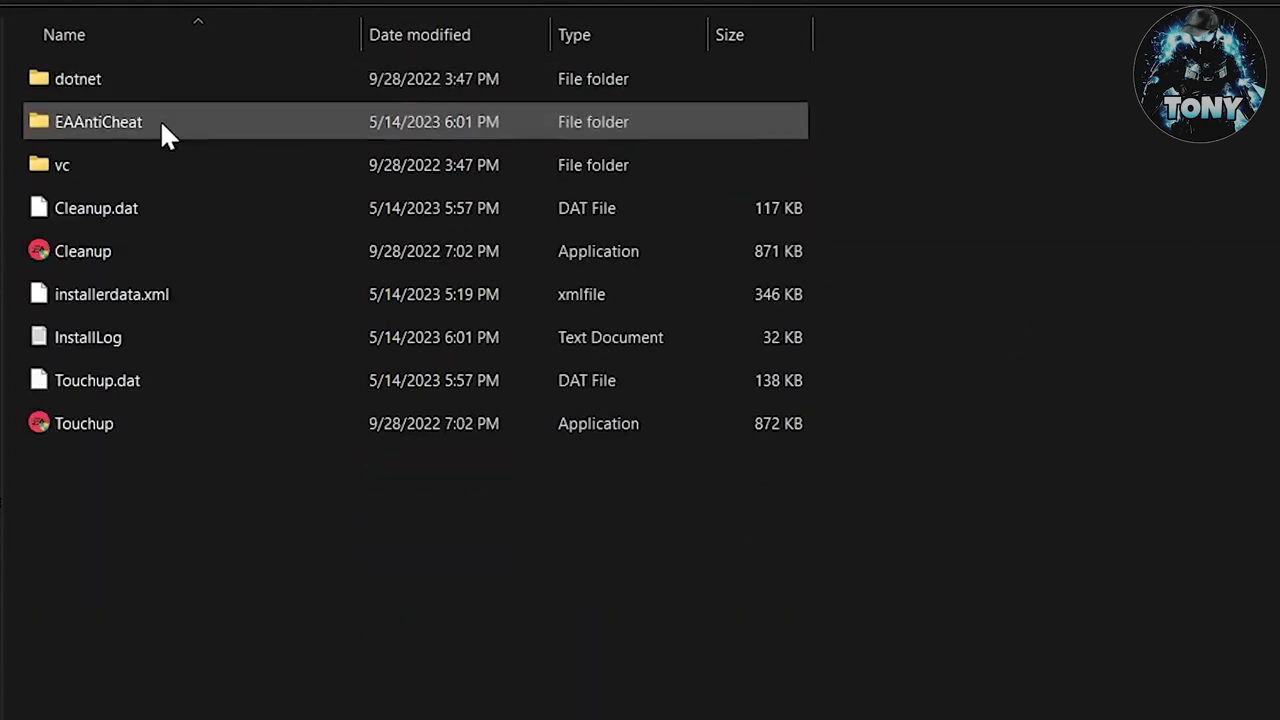
double_click(160, 121)
double_click(166, 90)
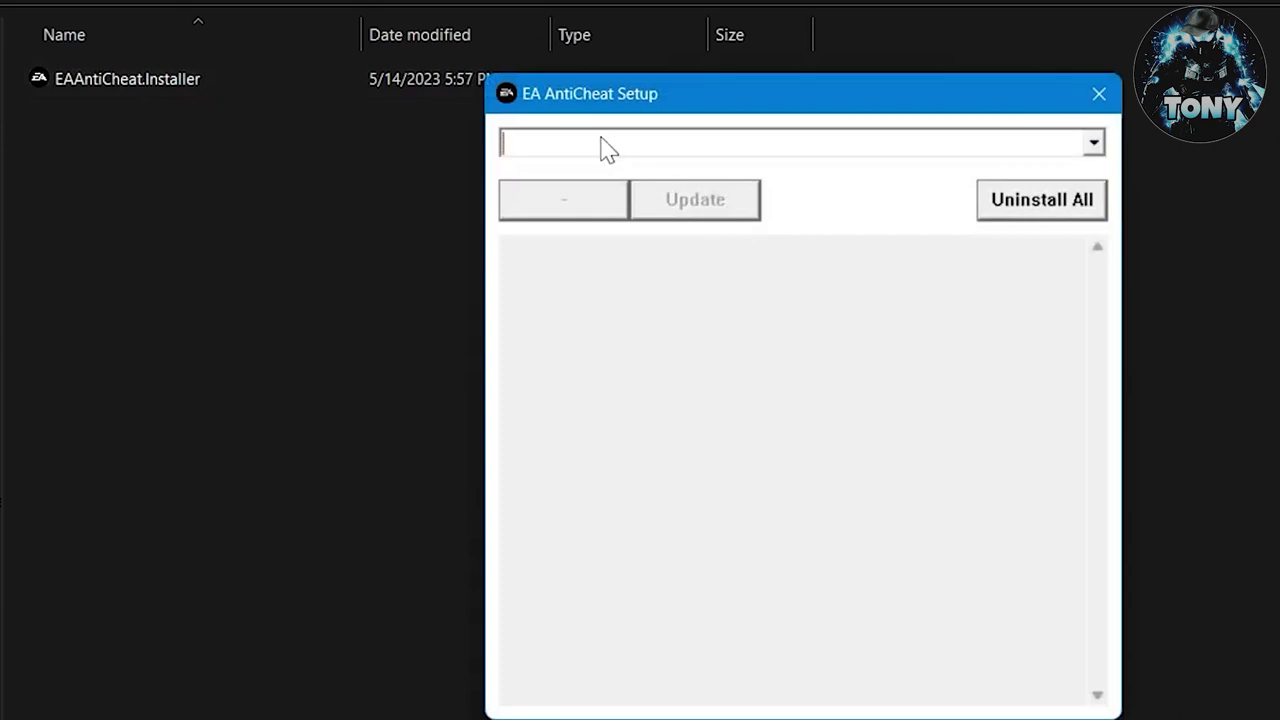
Uninstall EA AntiCheat for FIFA 23 and install it again for the same game
click(603, 147)
click(587, 170)
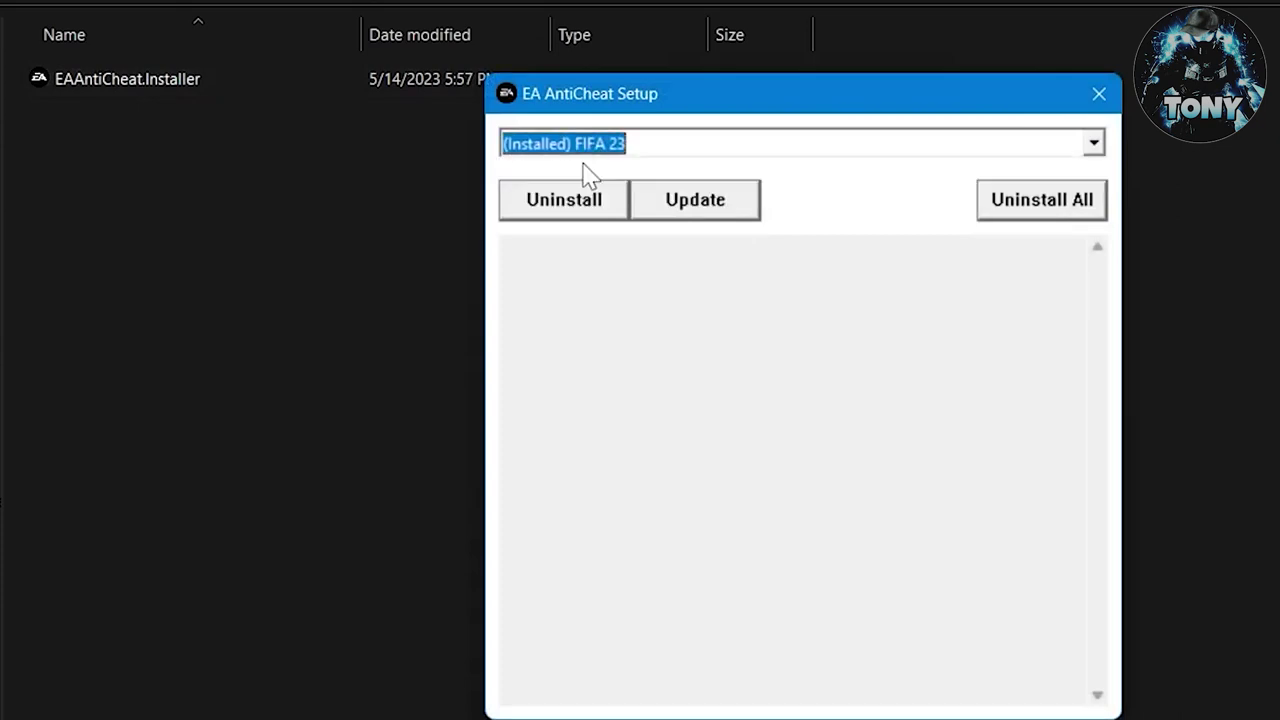
click(587, 203)
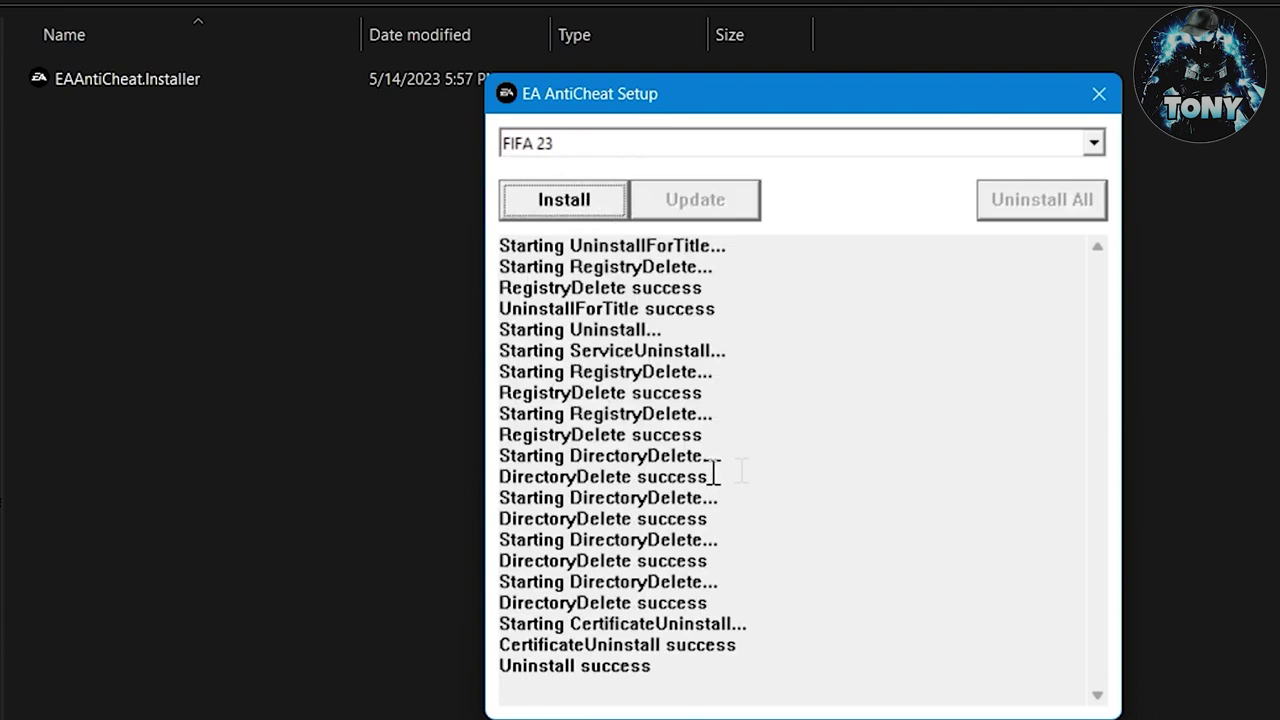
click(547, 207)
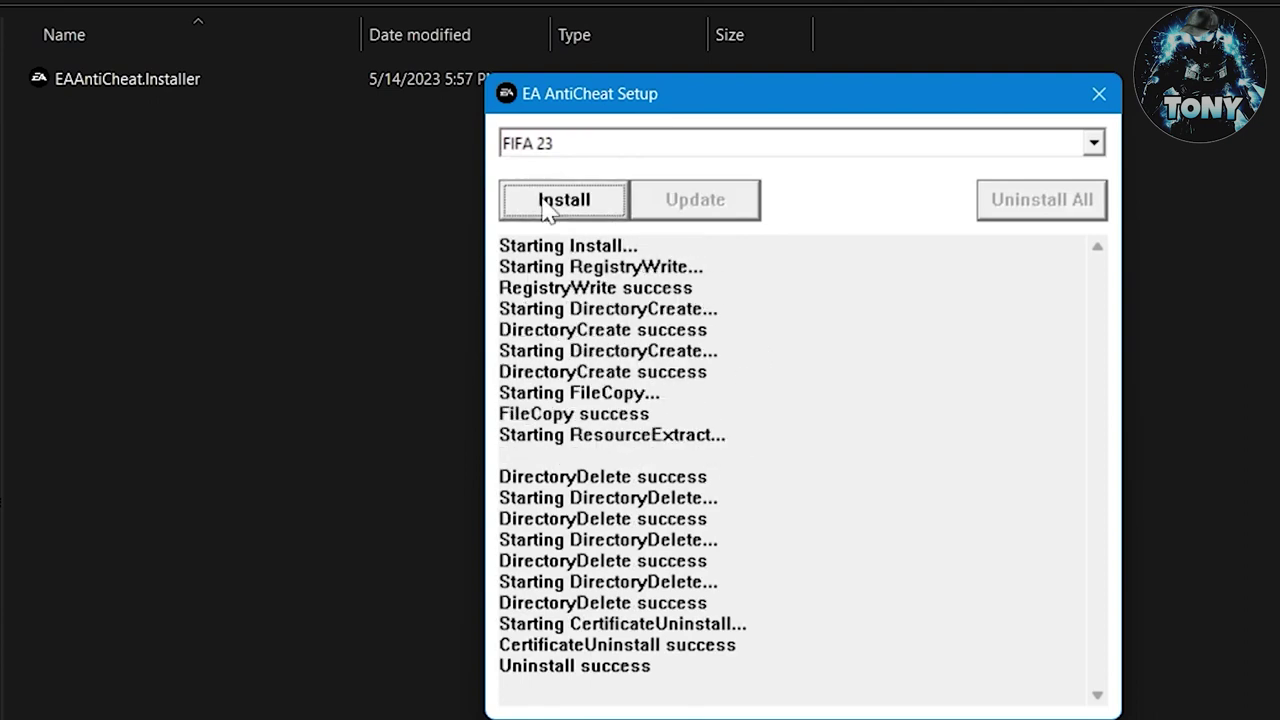